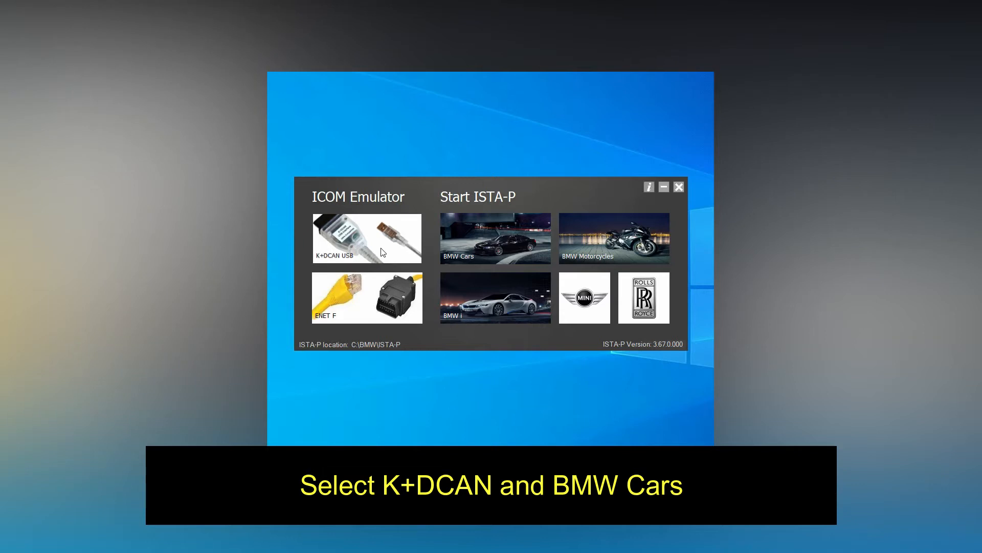
Start the K+DCAN USB ICOM emulator and create a new session connected to the free K+DCAN NEXT interface.
click(382, 252)
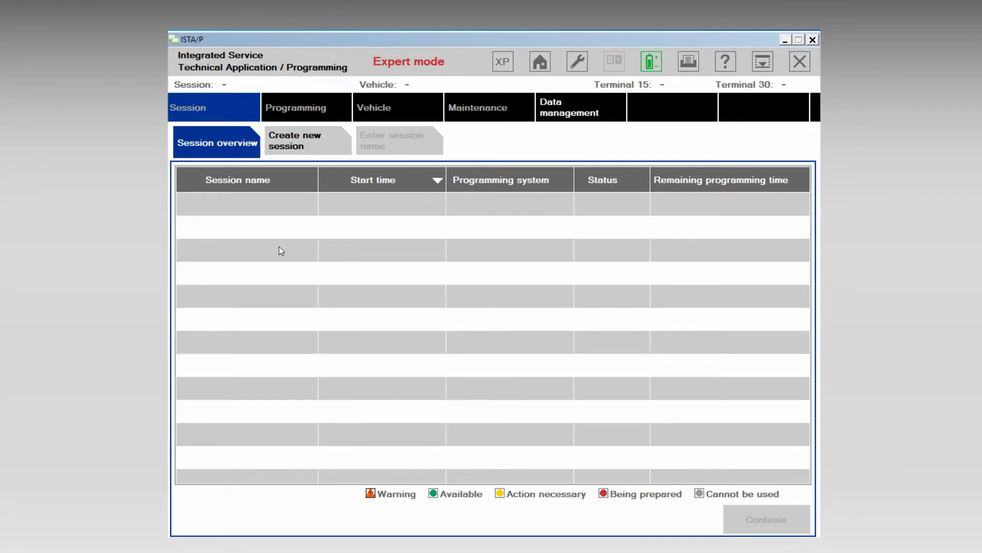
click(307, 150)
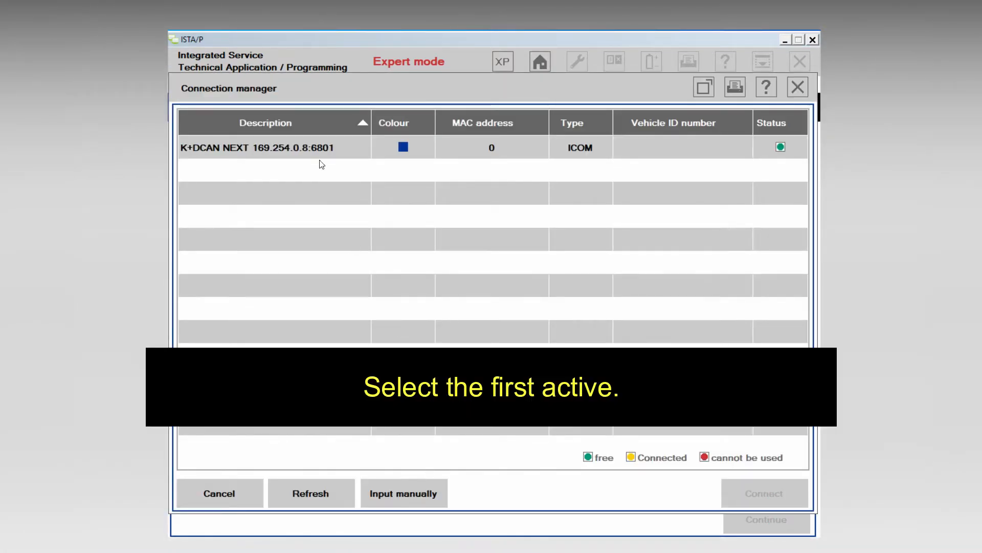
click(321, 154)
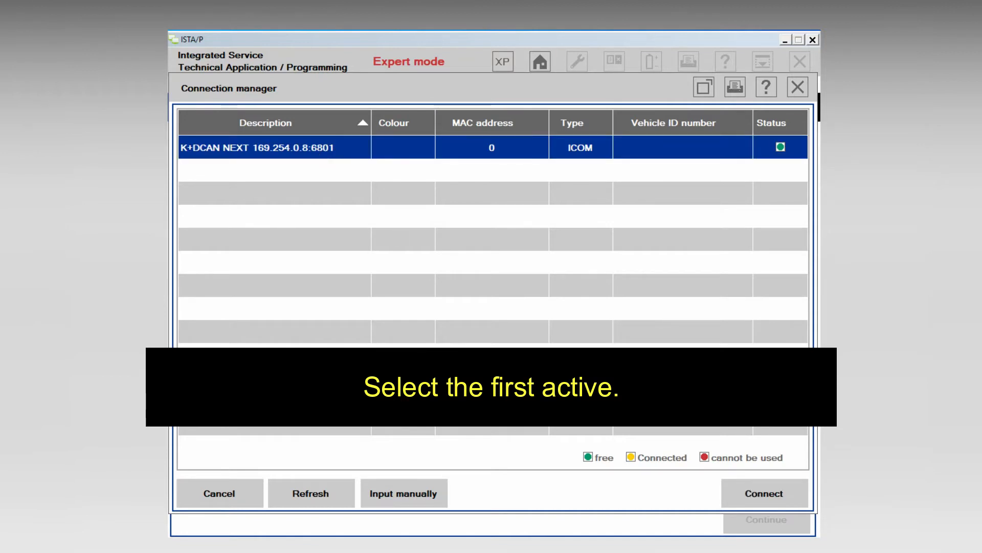
click(748, 495)
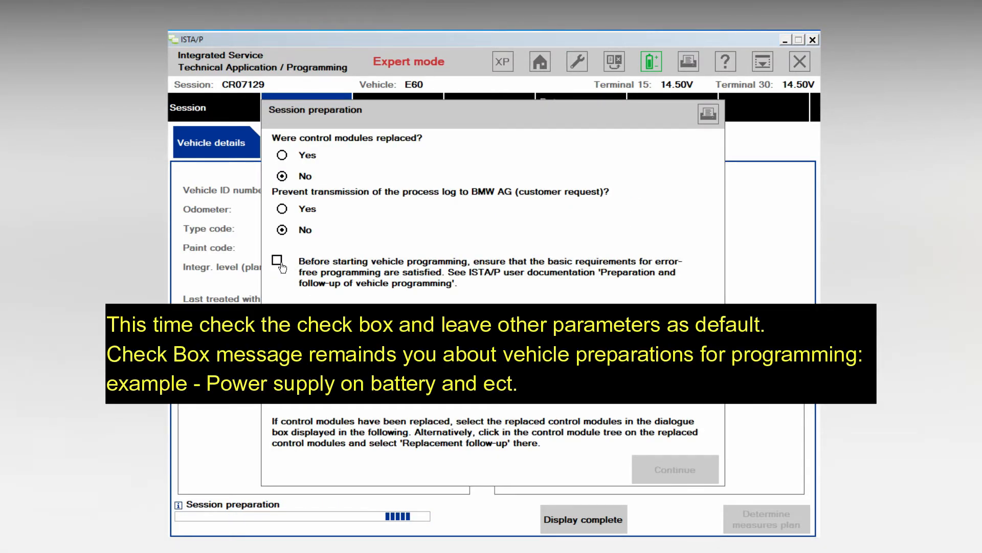
Complete session preparation by confirming the programming requirements, acknowledging the MOST access notice and choosing complete programming.
click(300, 282)
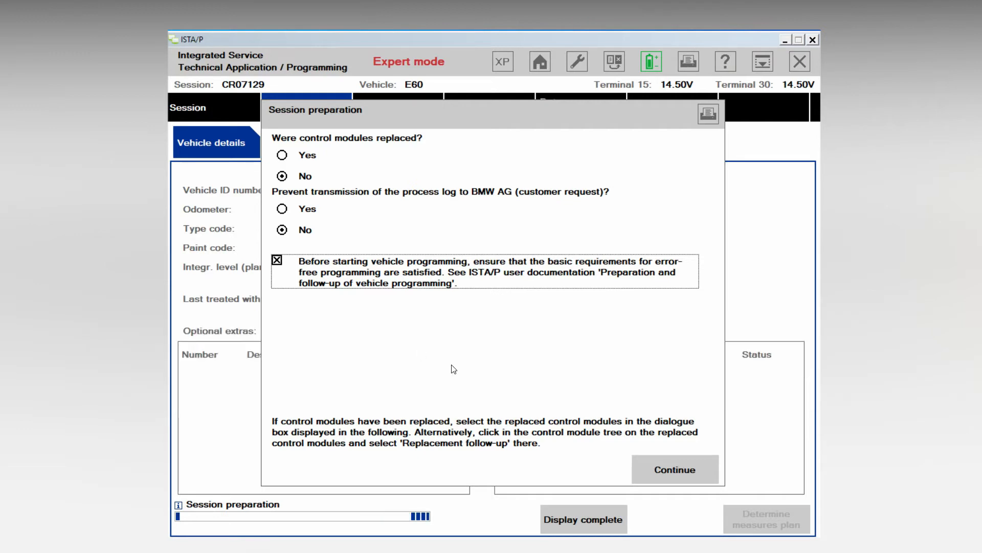
click(688, 473)
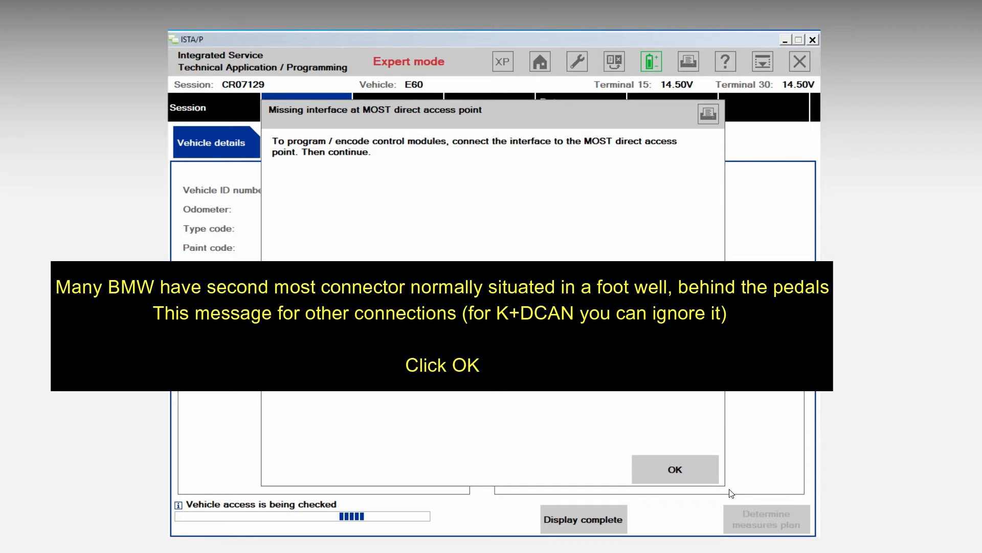
click(706, 475)
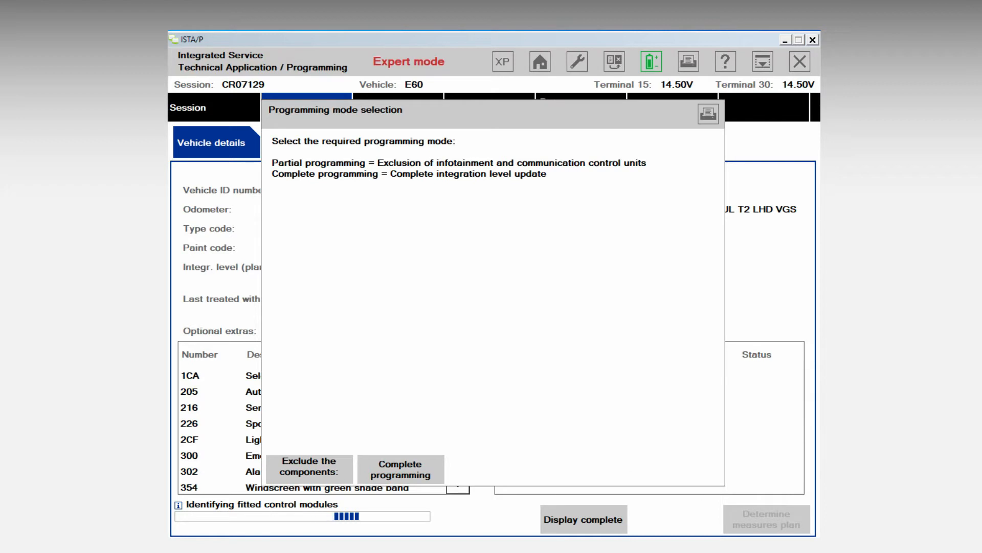
click(434, 467)
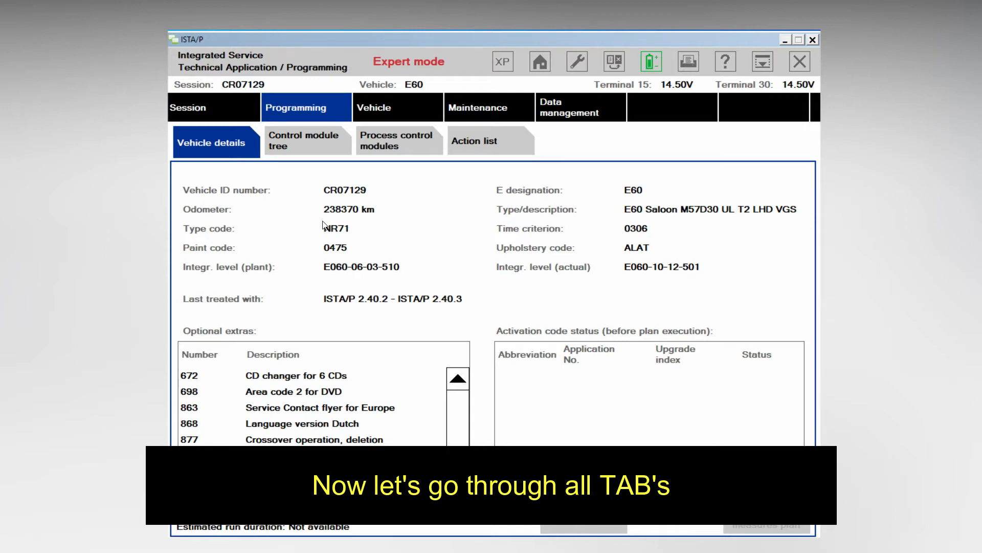
Review the vehicle's control module tree, the programming, encoding and replacement options per module, and the action list.
click(313, 148)
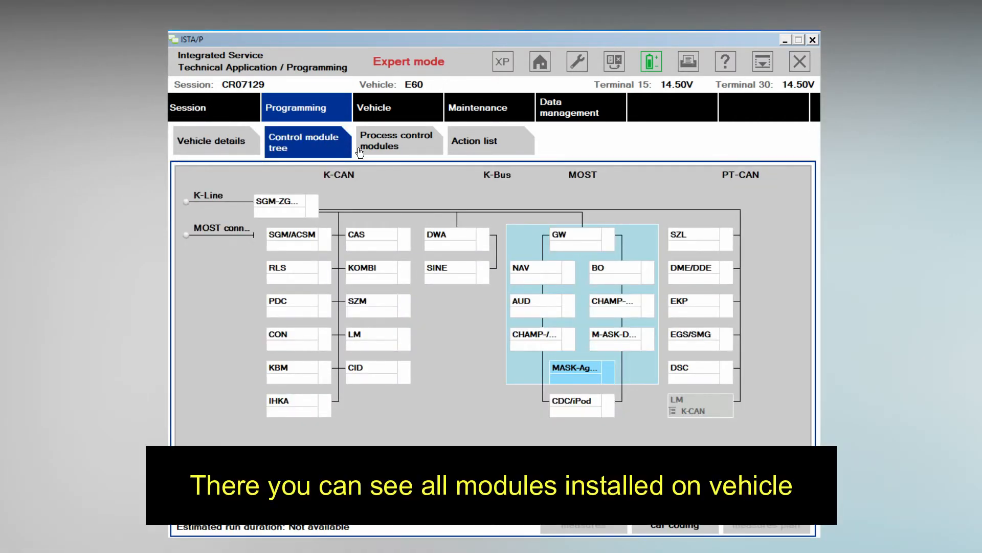
click(390, 146)
scroll(423, 256, down, 5)
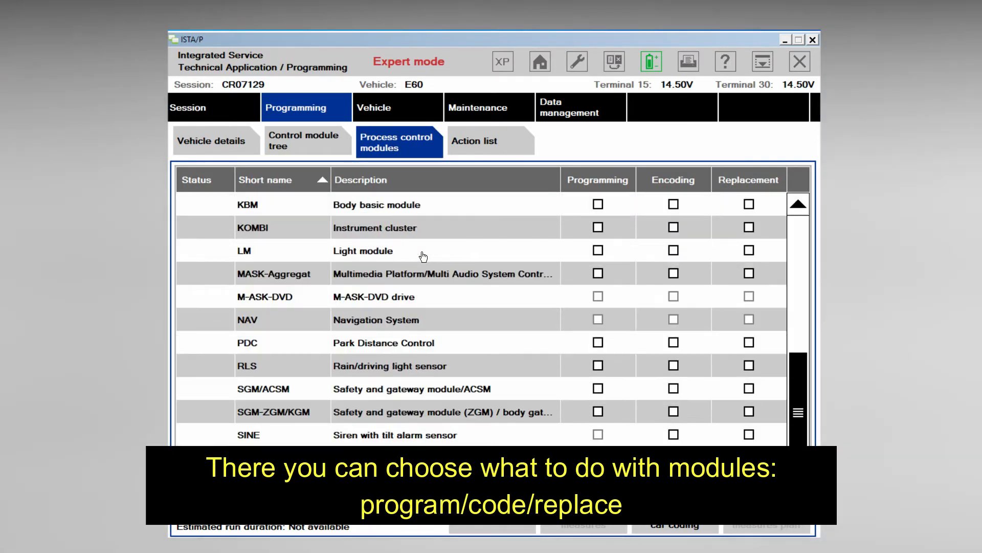
scroll(423, 256, up, 5)
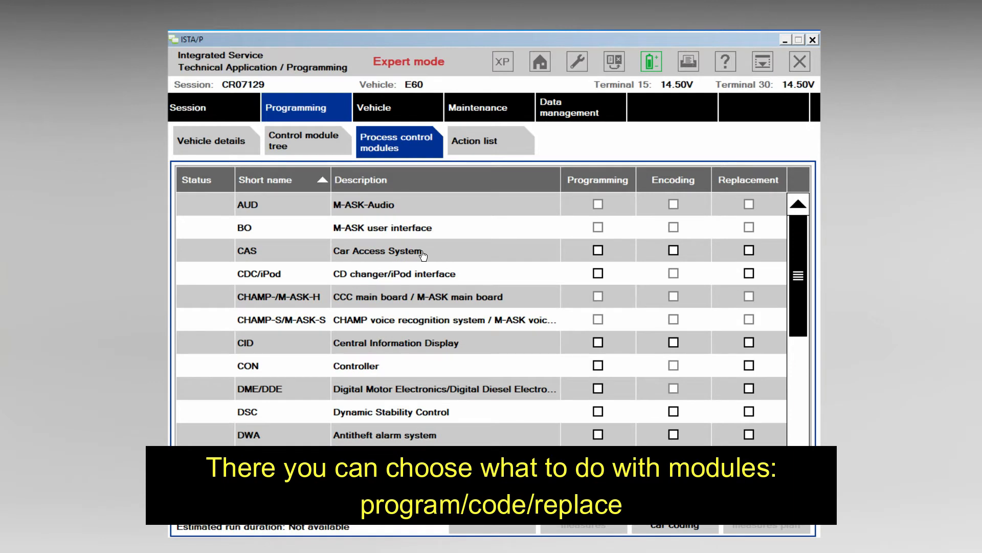
click(483, 144)
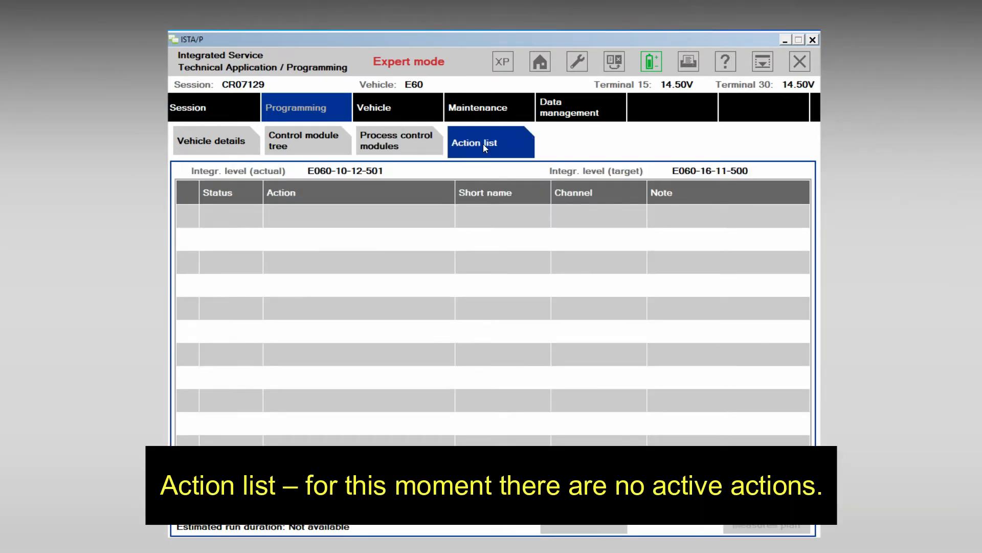
Examine the vehicle's conversions, coding-only conversions, programming follow-up routines, immediate actions, CKM settings and vehicle actions.
click(404, 113)
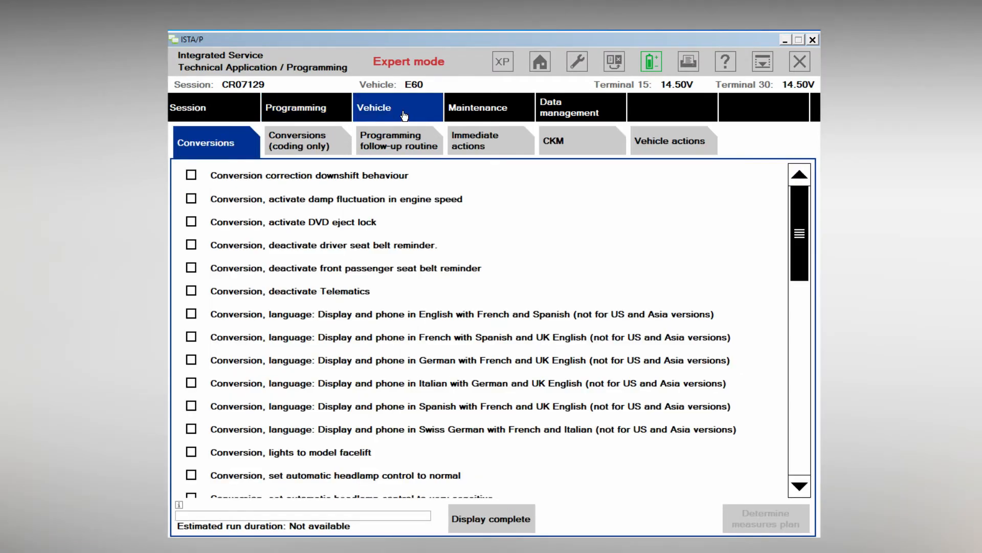
scroll(323, 256, down, 10)
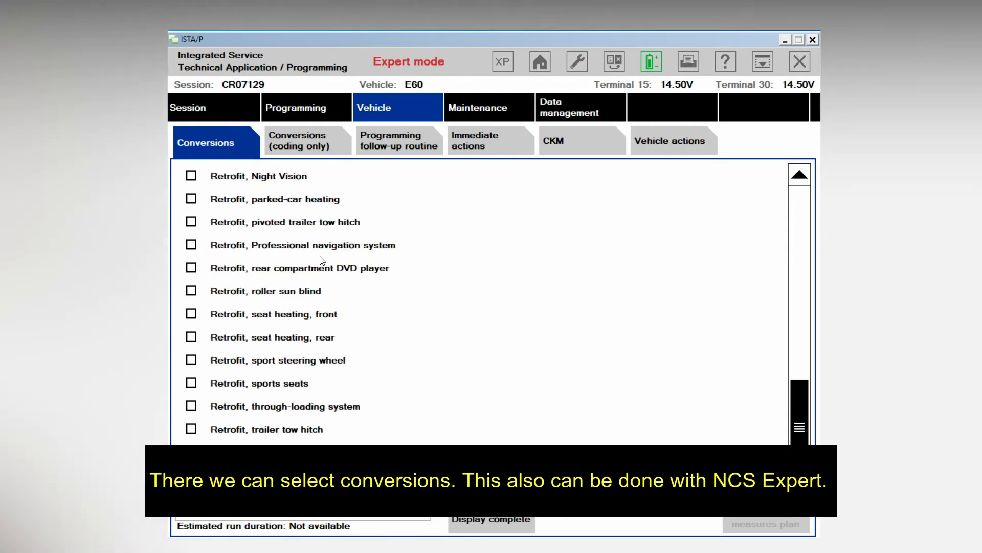
scroll(321, 262, up, 10)
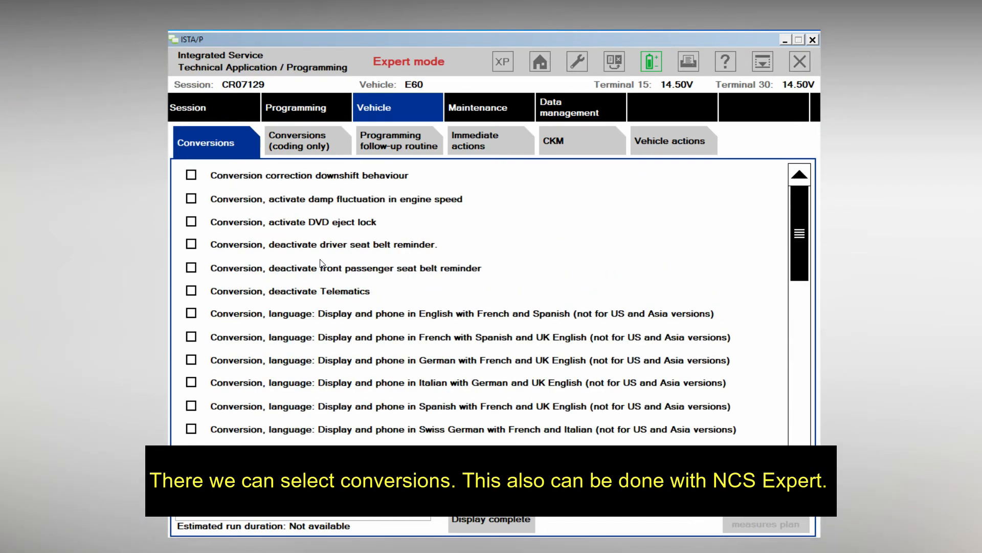
click(307, 147)
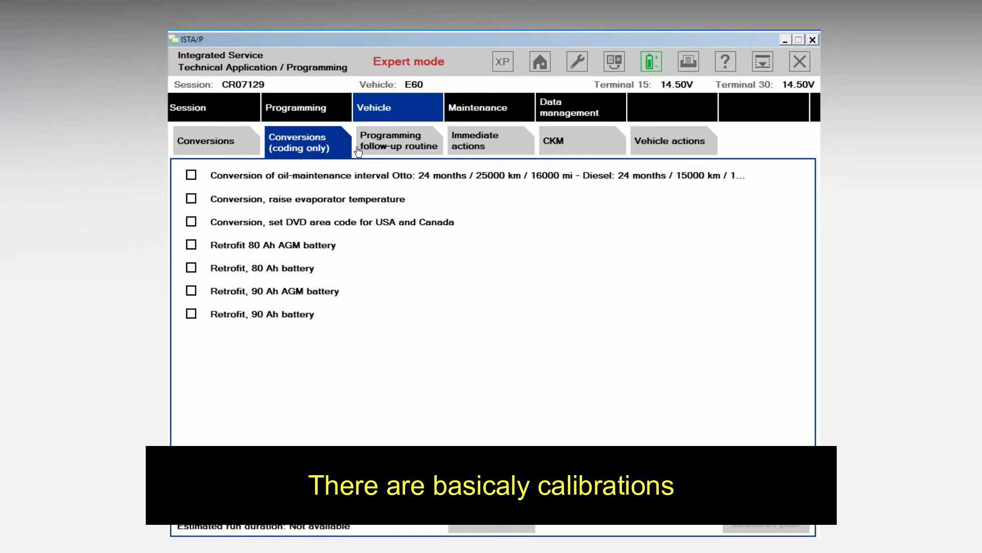
click(386, 149)
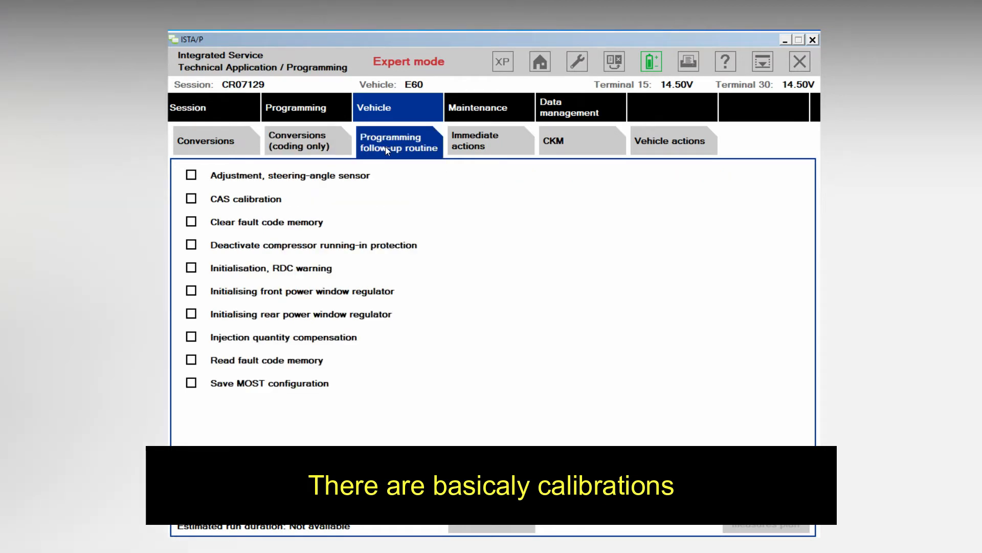
click(469, 148)
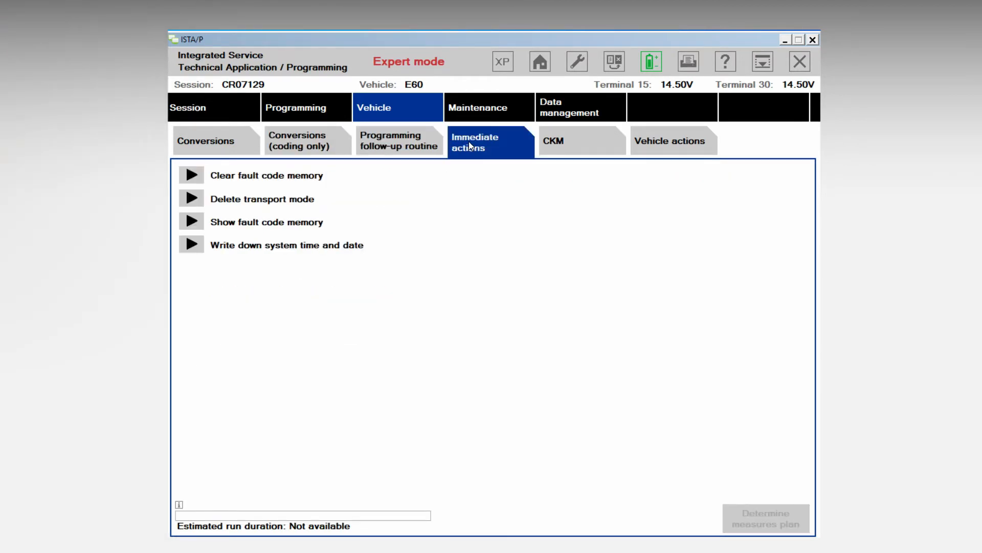
click(561, 143)
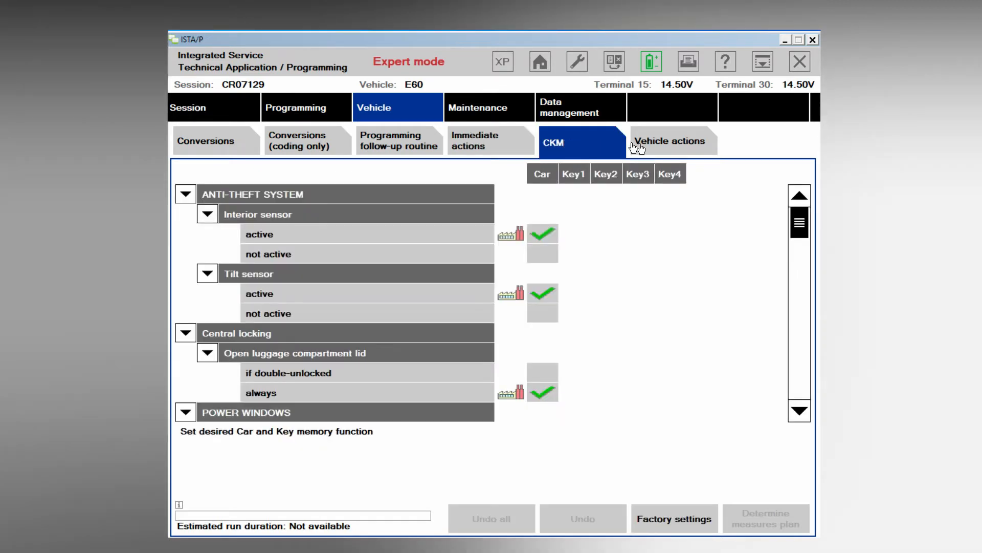
click(659, 144)
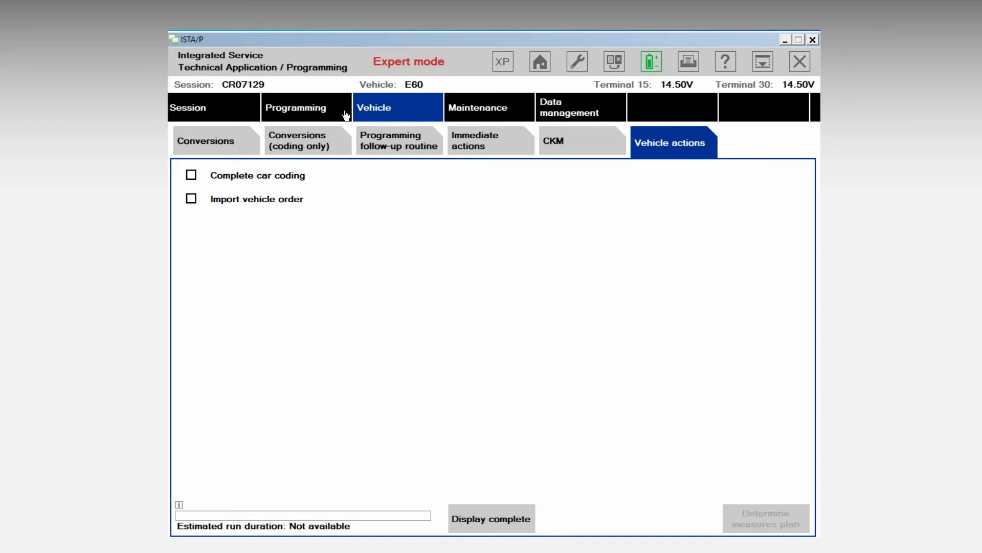
Examine the maintenance area, the data management pages for activation codes, vehicle orders and reports, and the session name.
click(485, 118)
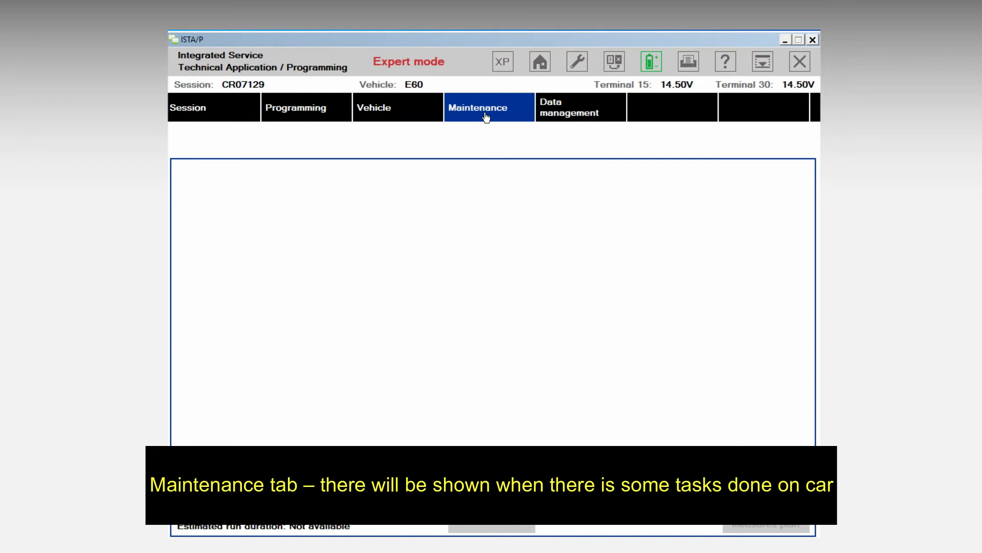
click(559, 111)
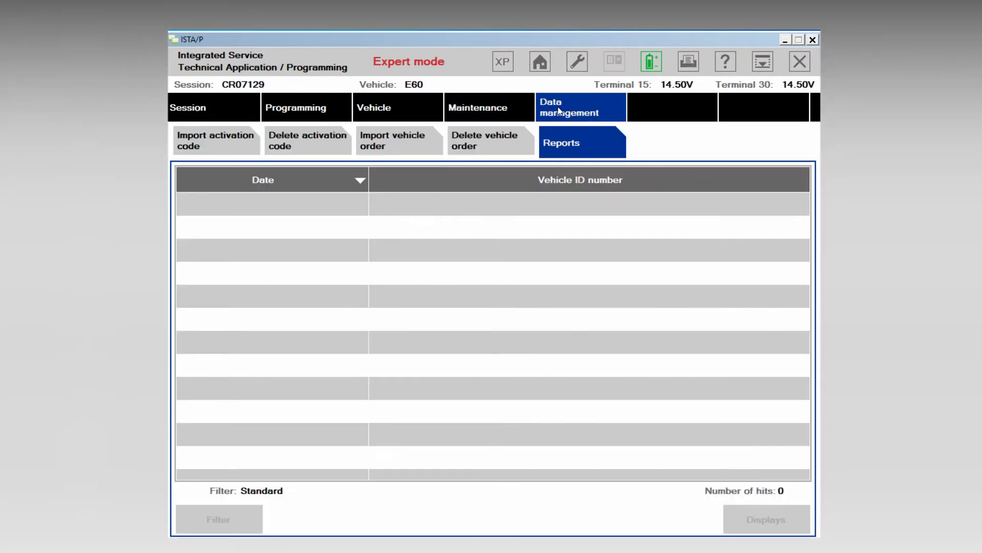
click(247, 140)
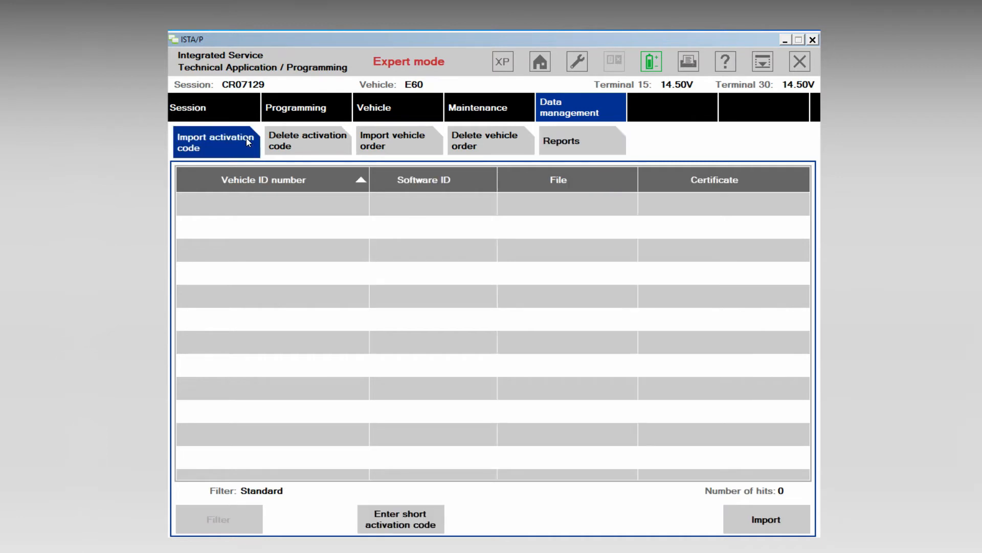
click(307, 146)
click(401, 146)
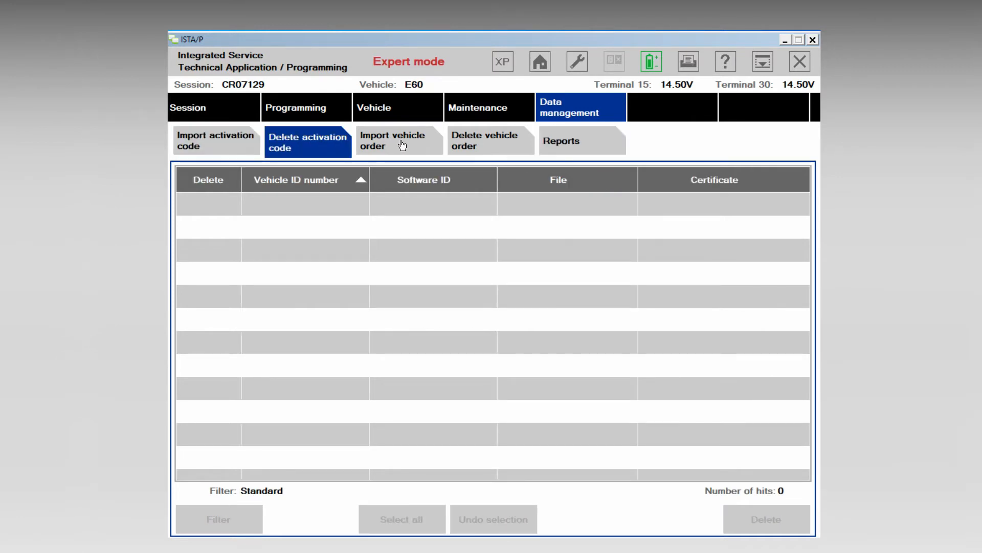
click(478, 140)
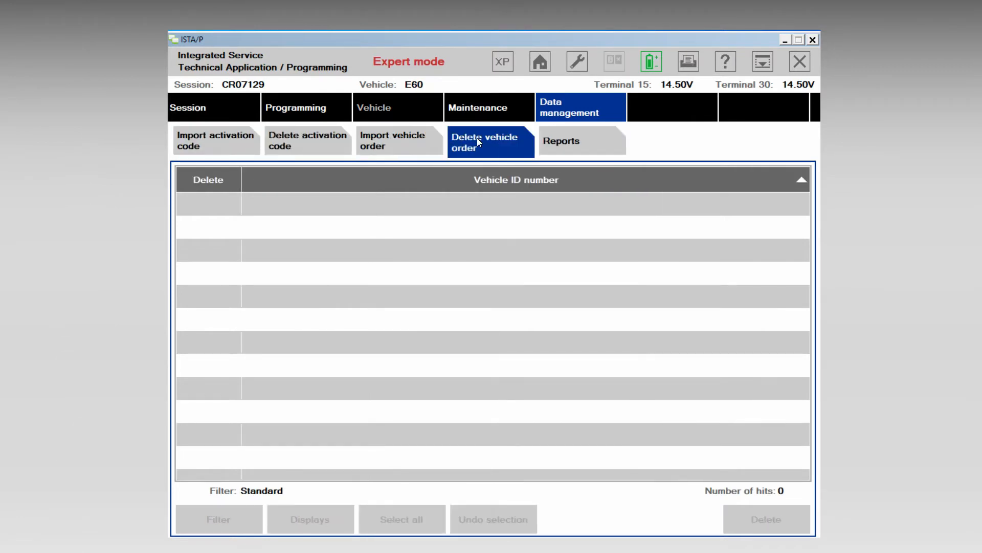
click(579, 147)
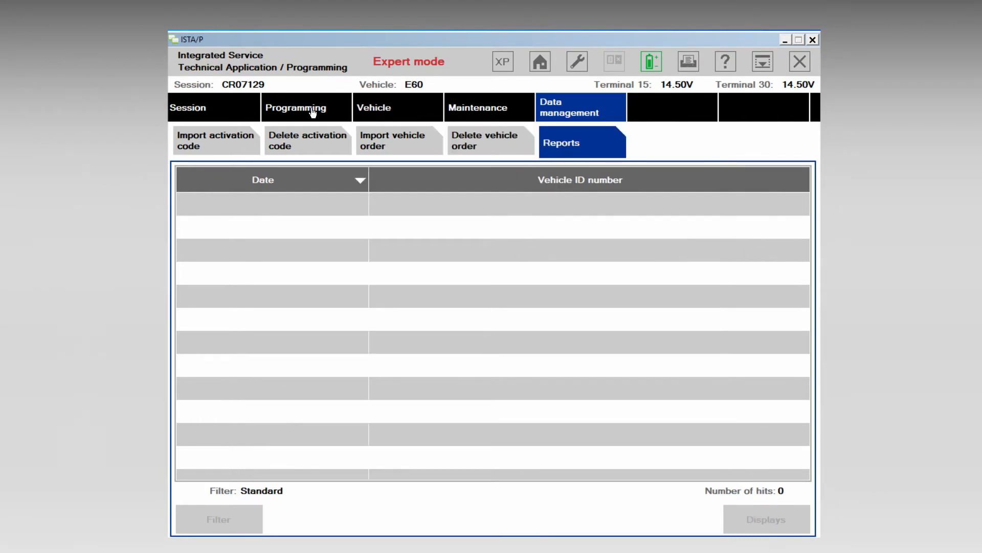
click(209, 109)
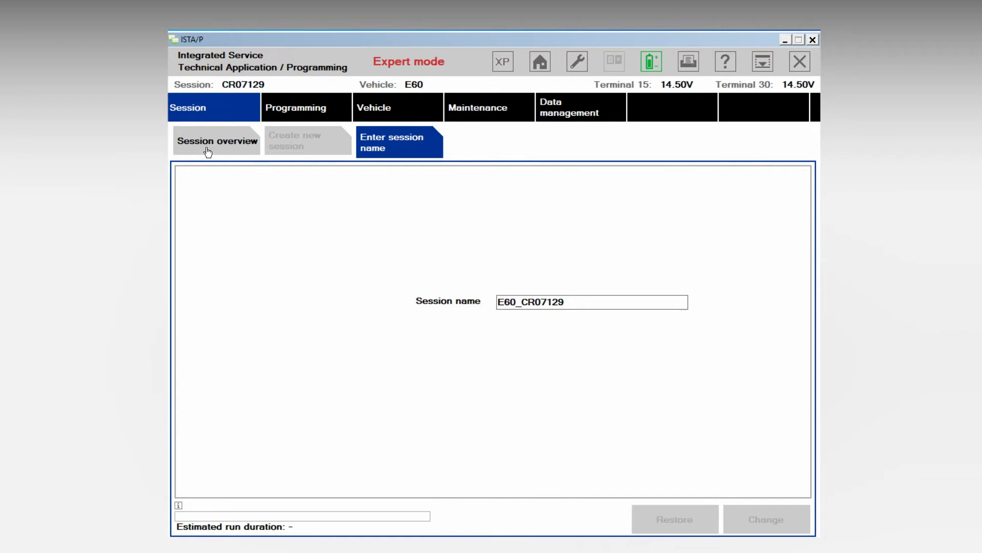
Open the Dynamic Stability Control (DSC) module from the control module tree and view its control module information.
click(314, 110)
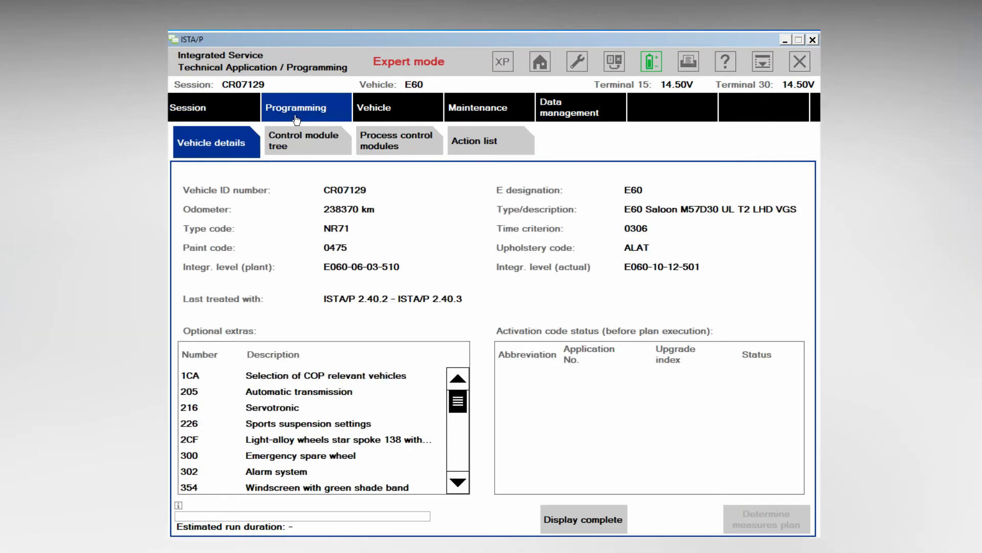
click(320, 147)
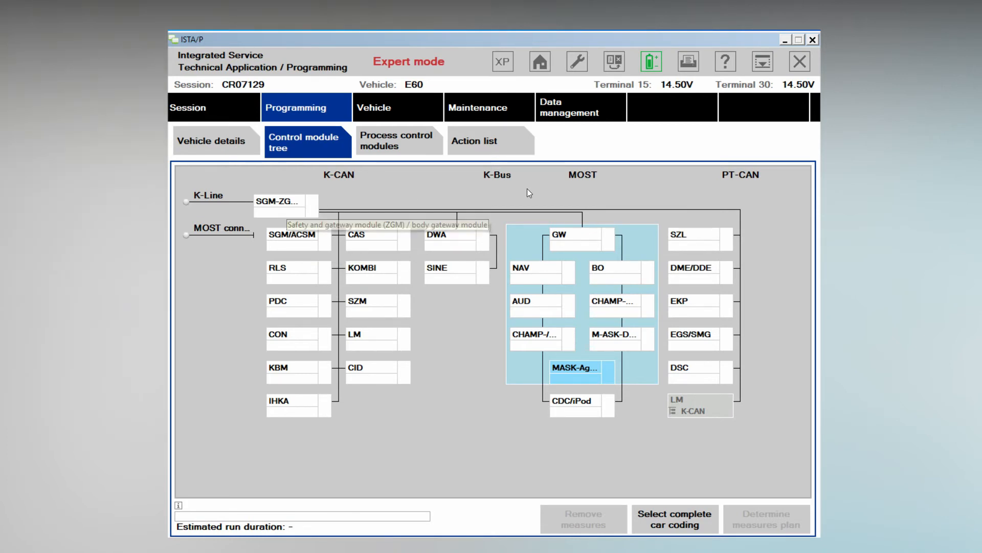
double_click(708, 378)
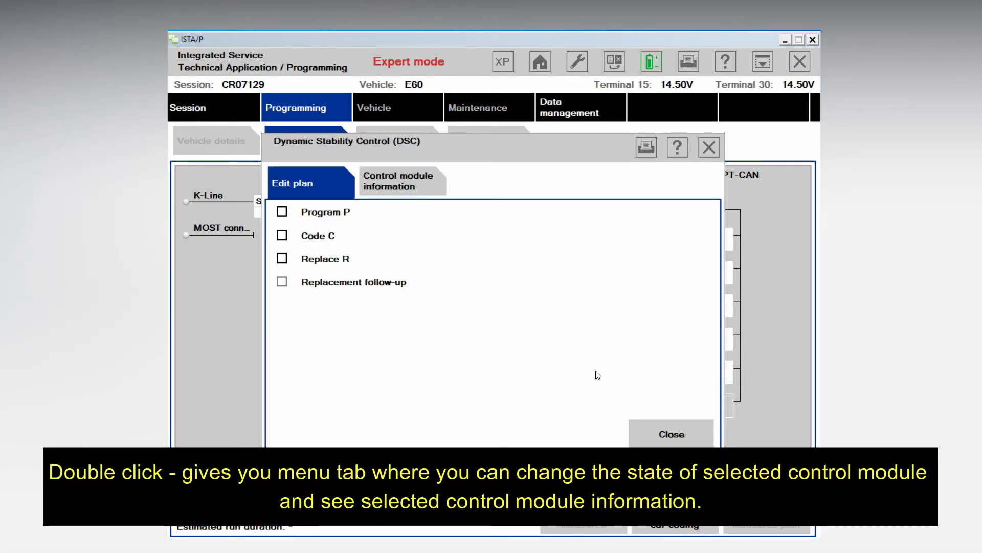
click(409, 175)
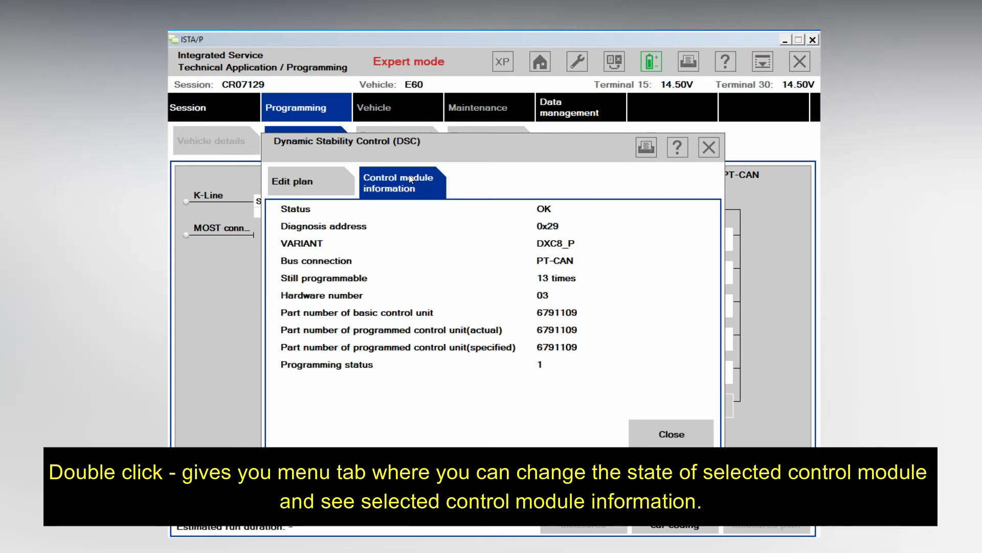
Add the Program P action to the DSC module's plan and hide all actions for that module.
click(337, 177)
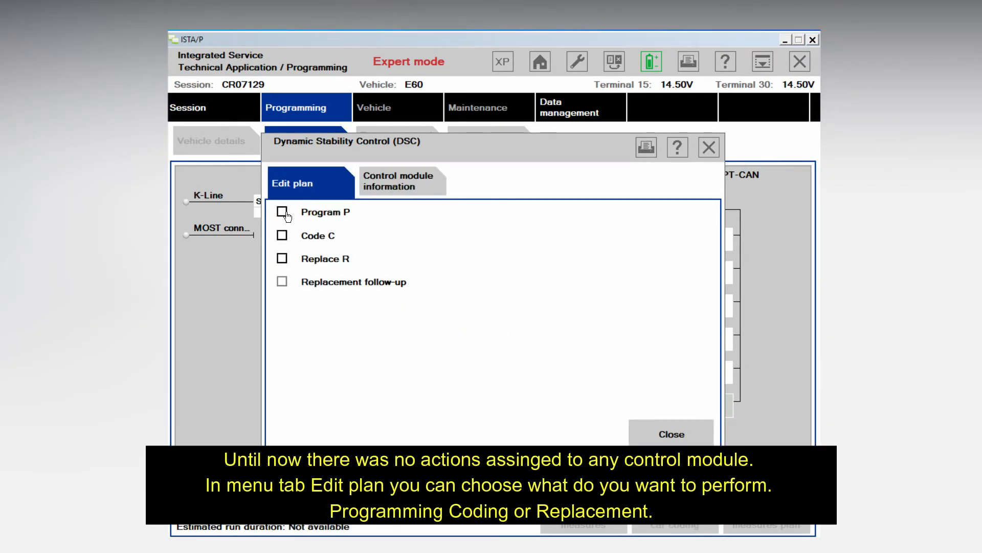
click(283, 212)
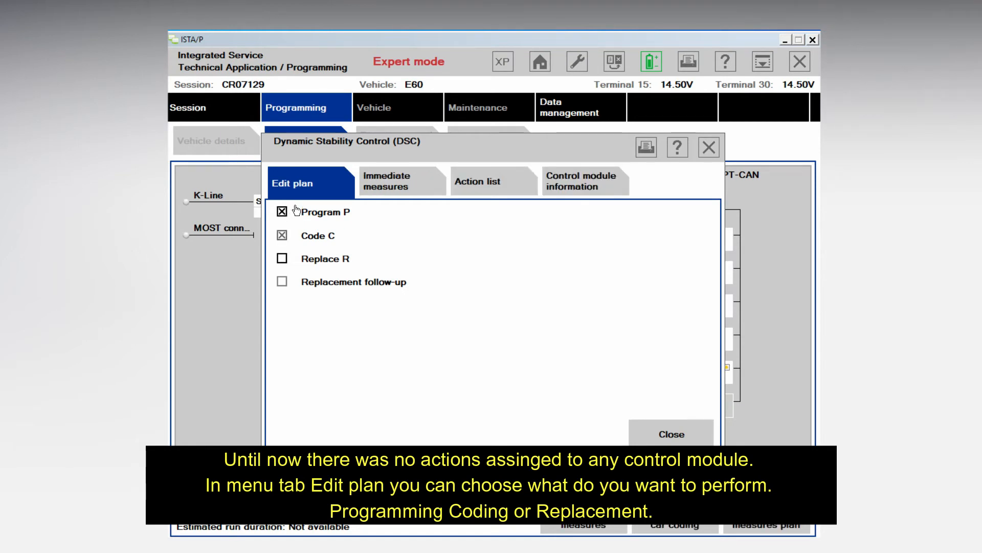
click(415, 189)
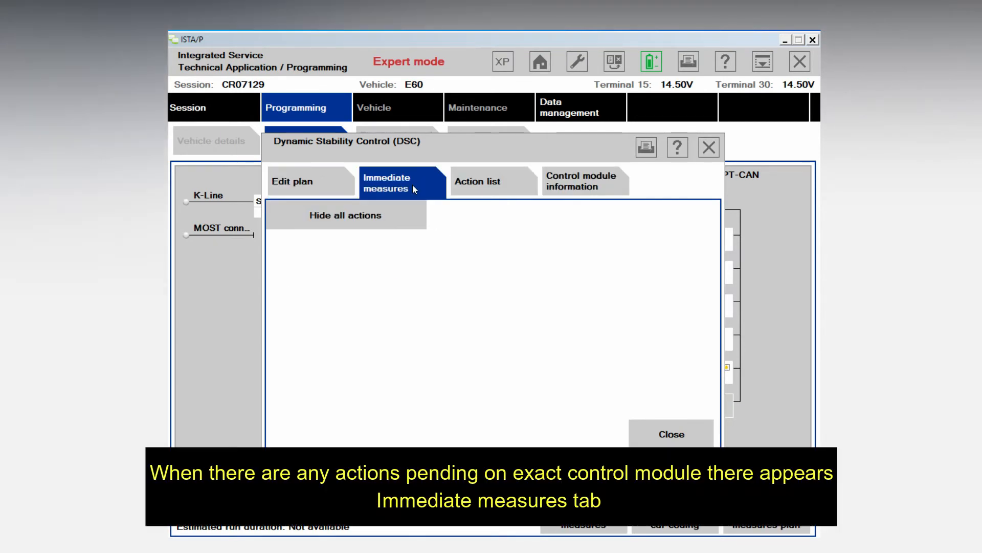
click(354, 217)
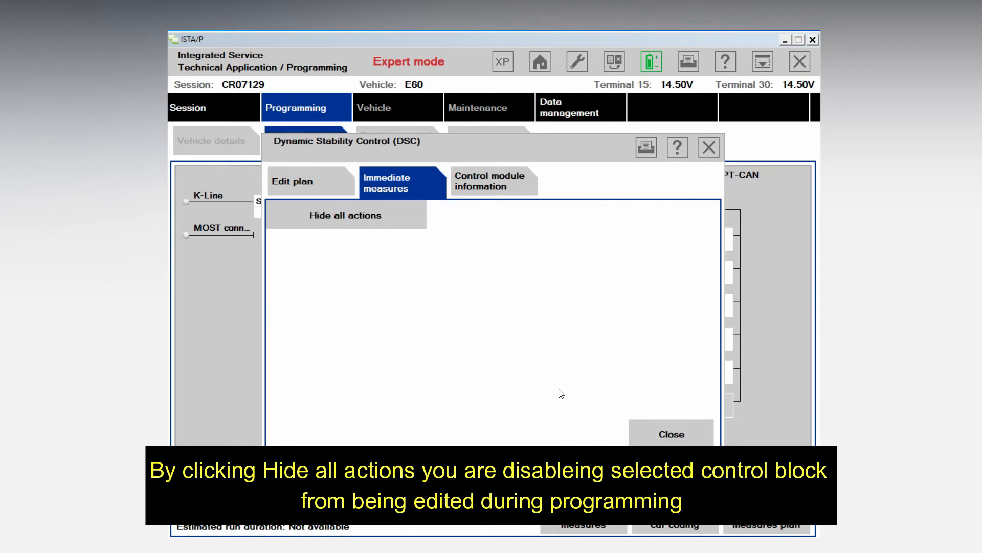
Add the Code C action to the Dynamic Stability Control (DSC) module's plan.
click(649, 426)
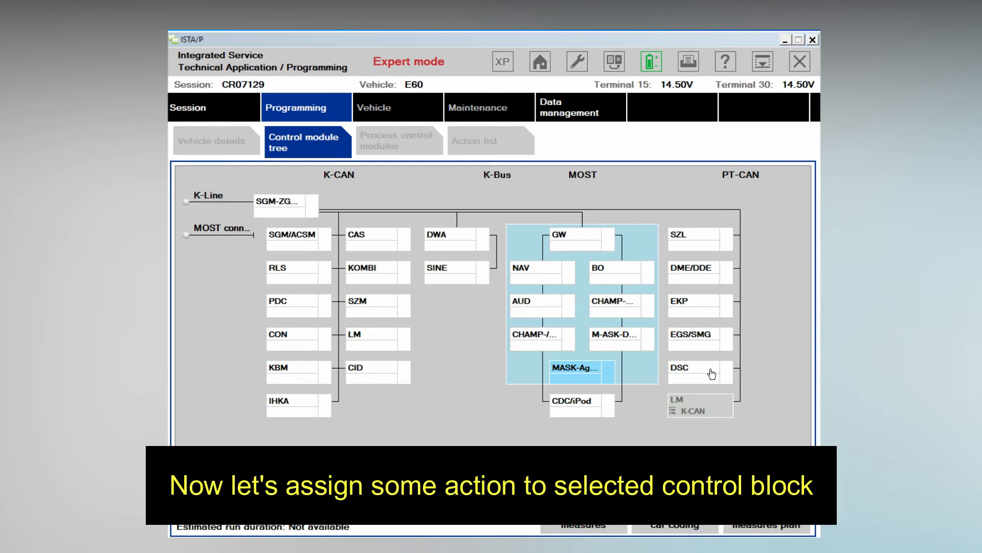
click(712, 374)
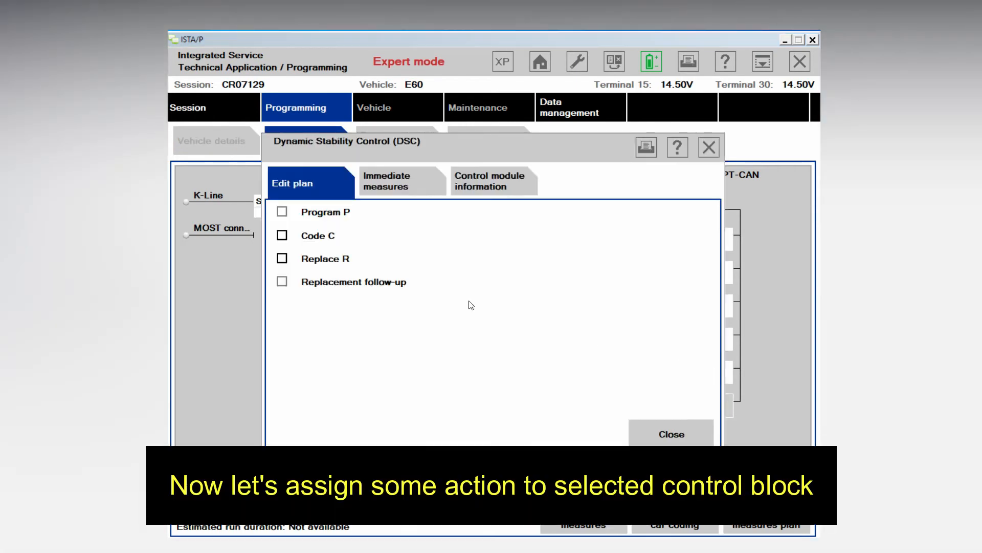
click(283, 239)
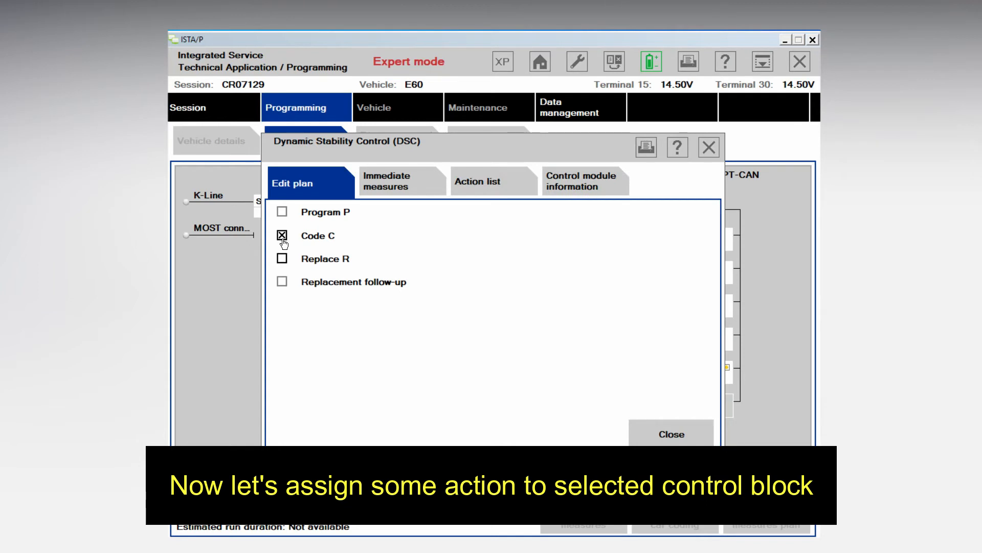
Review the DSC module's control module information, action list and immediate measures, and return to the control module tree.
click(575, 187)
click(506, 174)
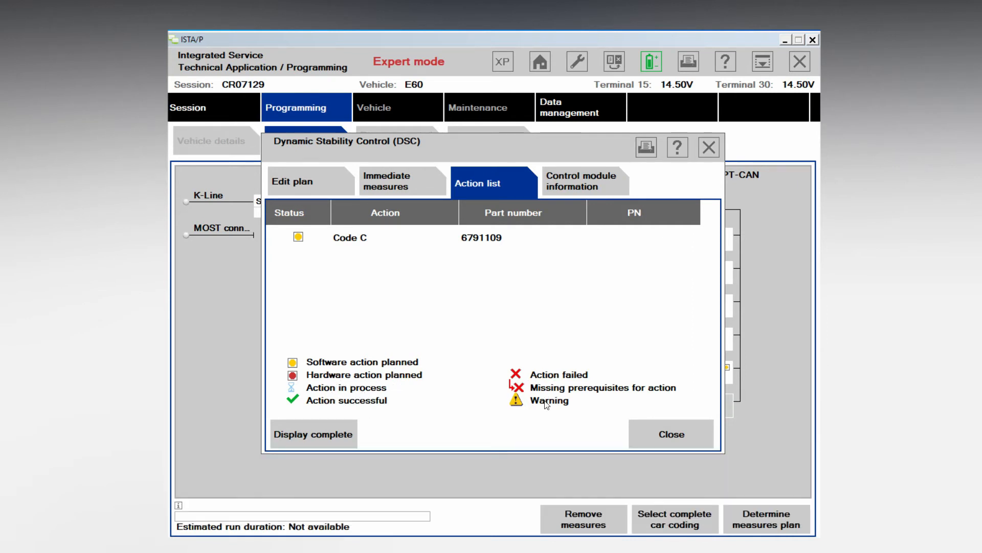
click(354, 438)
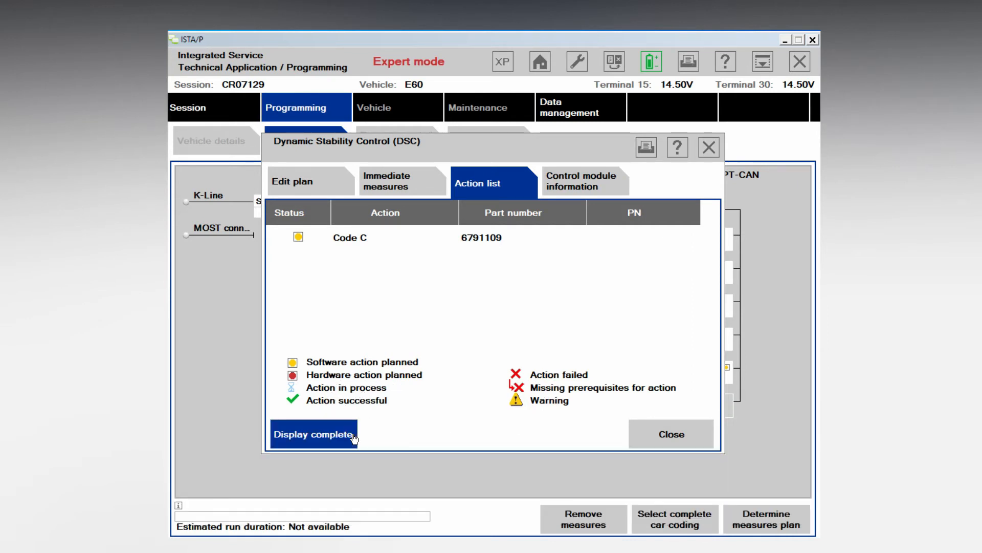
click(428, 190)
click(329, 192)
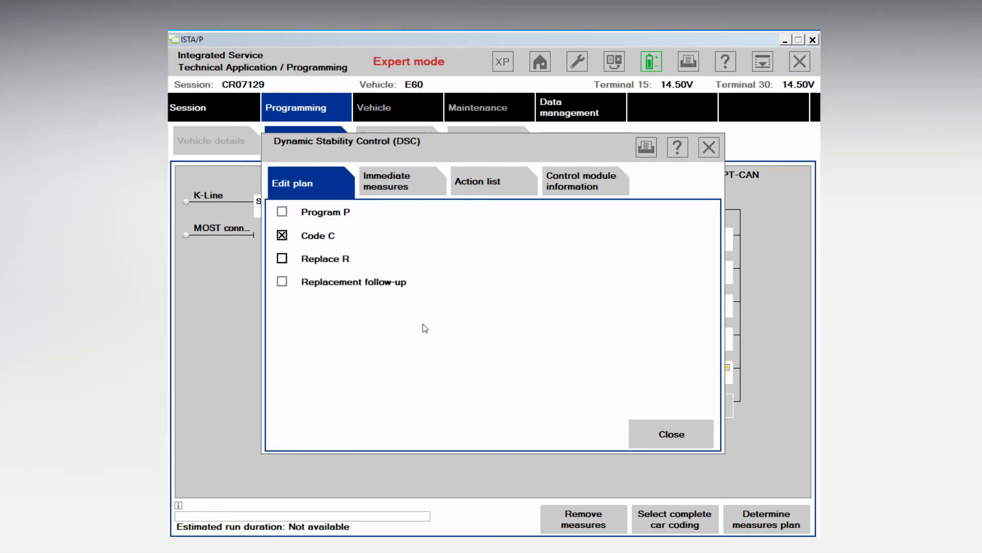
click(672, 428)
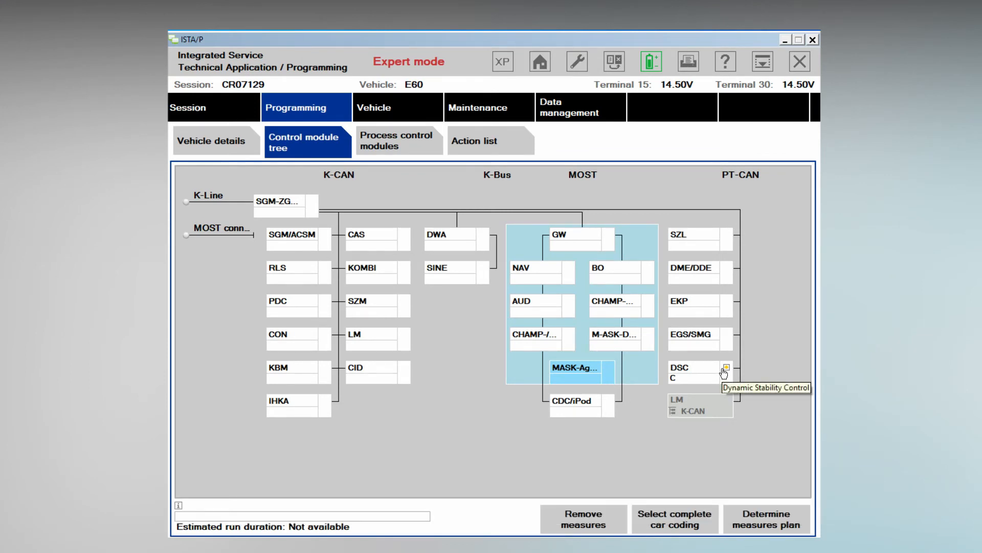
Add the Replace R action to the DSC module's plan alongside Code C.
click(724, 372)
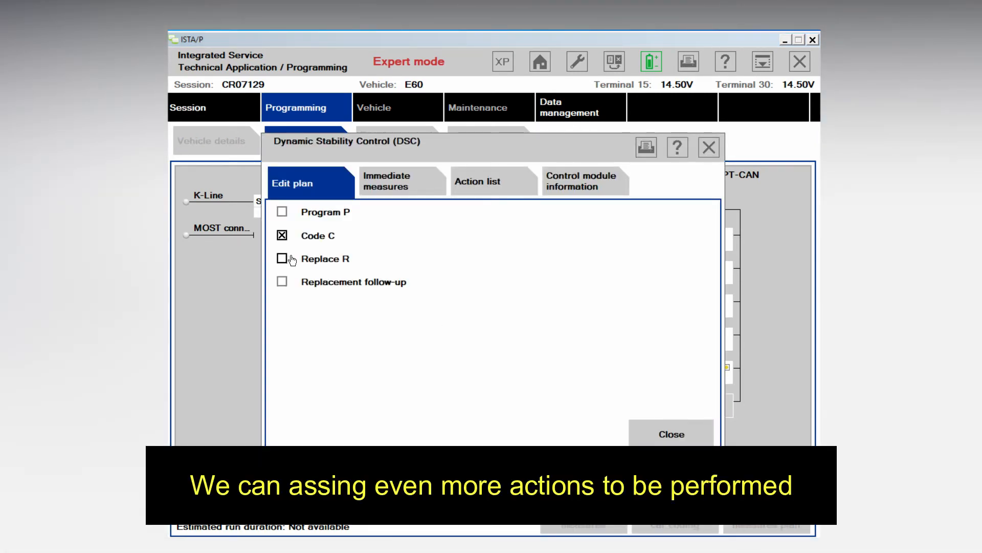
click(287, 258)
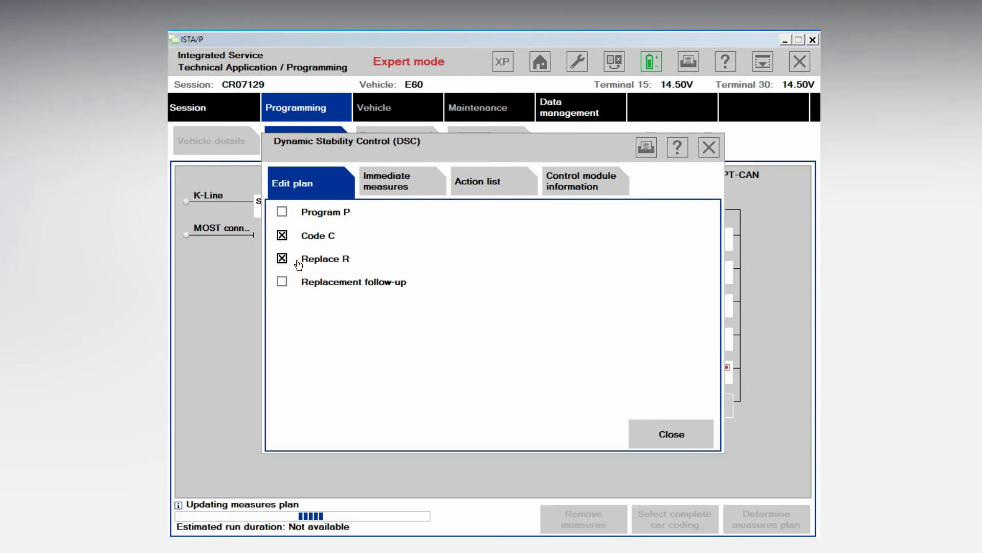
click(645, 433)
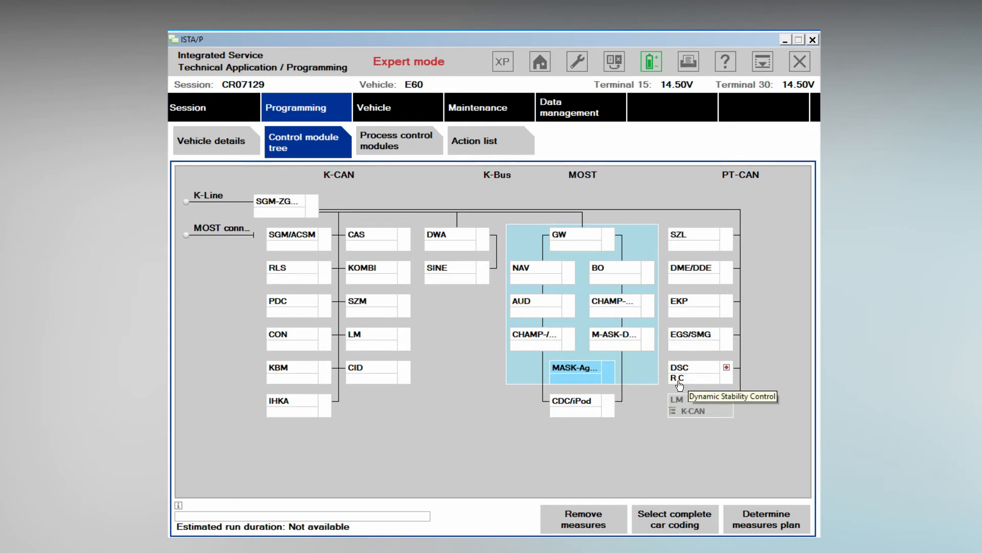
Reopen the DSC module and check its immediate measures, its list of planned actions and its control module information.
click(712, 380)
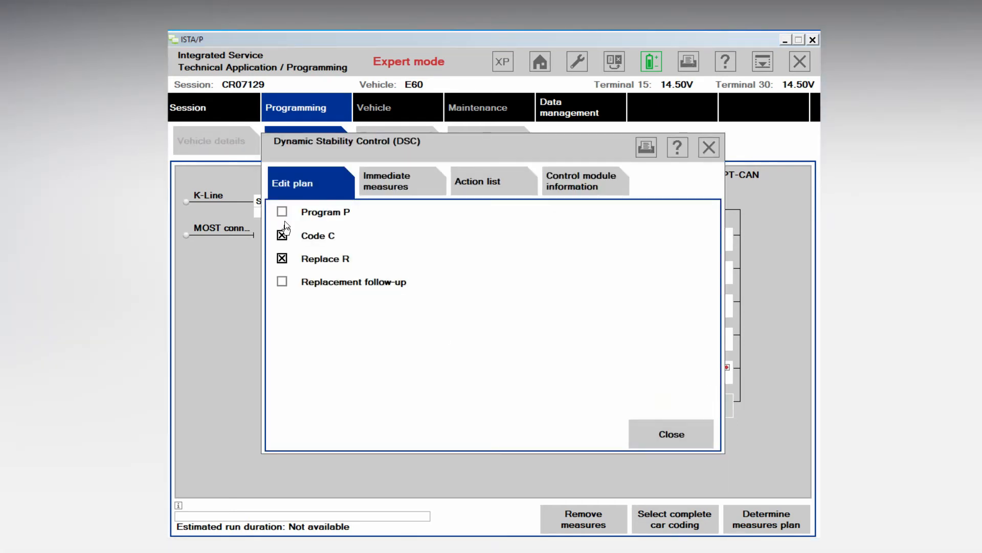
click(374, 190)
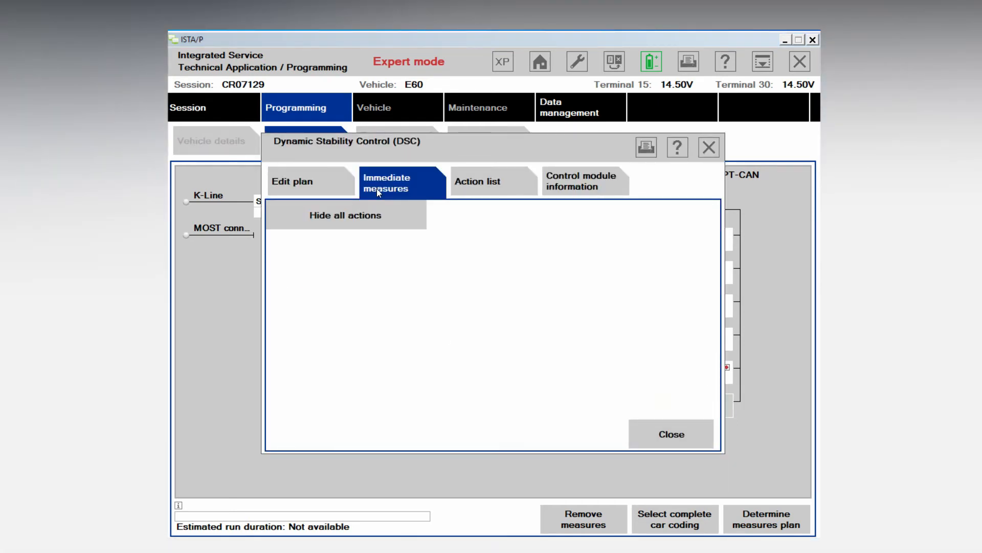
click(466, 185)
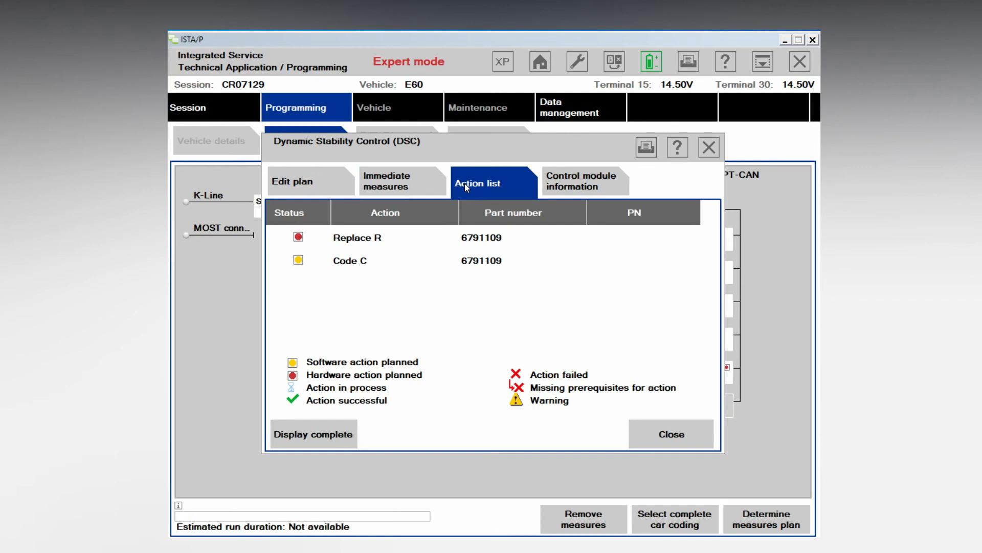
click(559, 178)
Remove the Code C and Replace R actions from the DSC module's plan and close the module.
click(321, 183)
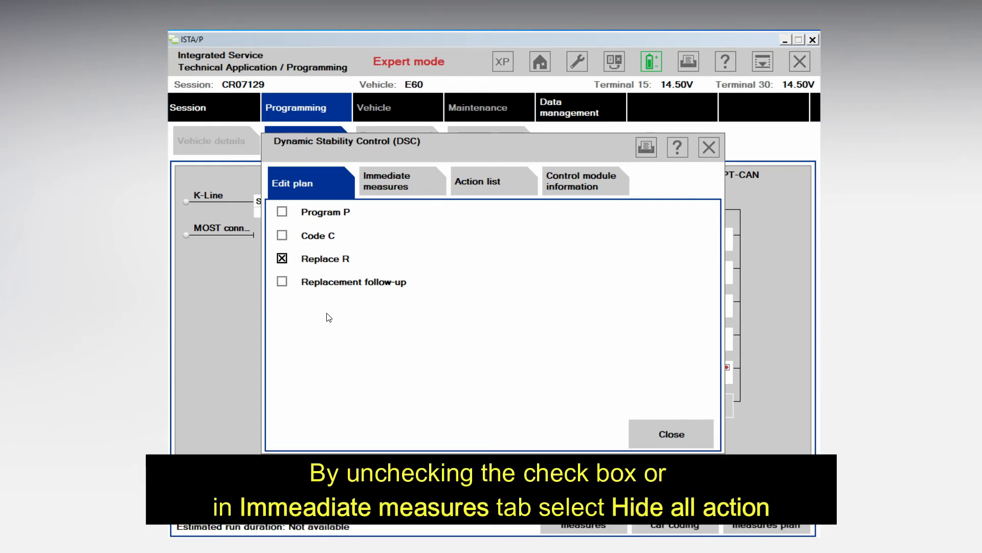
click(282, 259)
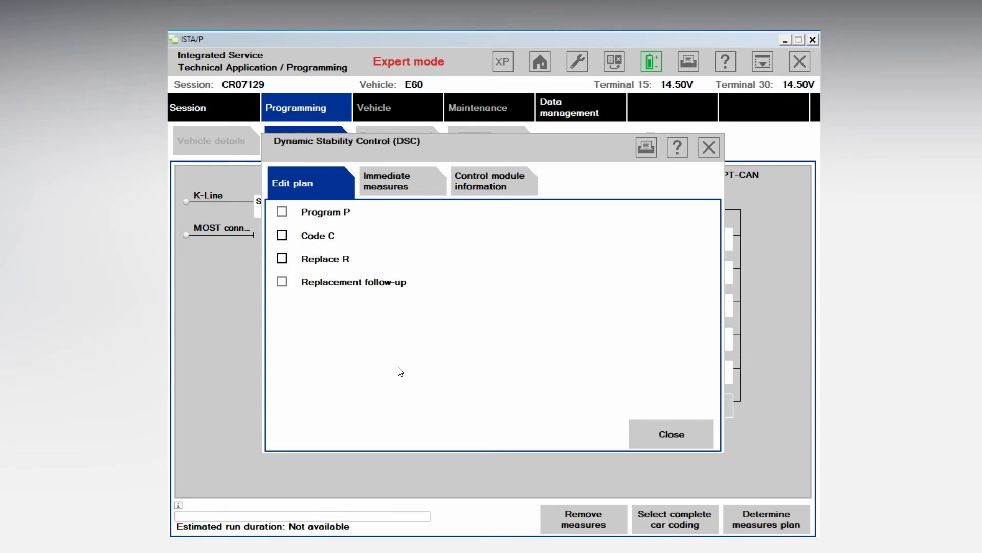
click(666, 439)
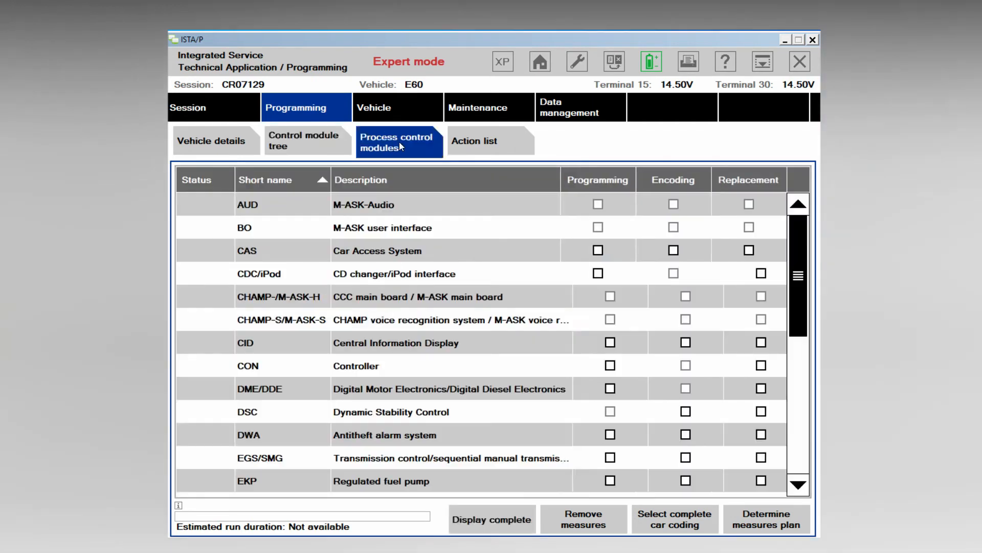
Select Programming for the Car Access System (CAS) among the process control modules, check the action list and determine the measures plan.
click(598, 252)
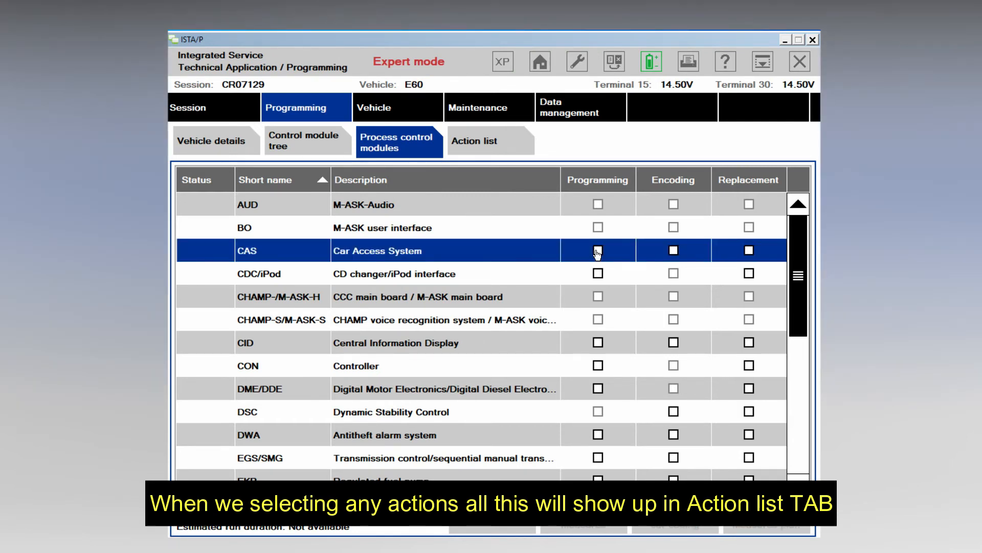
click(598, 250)
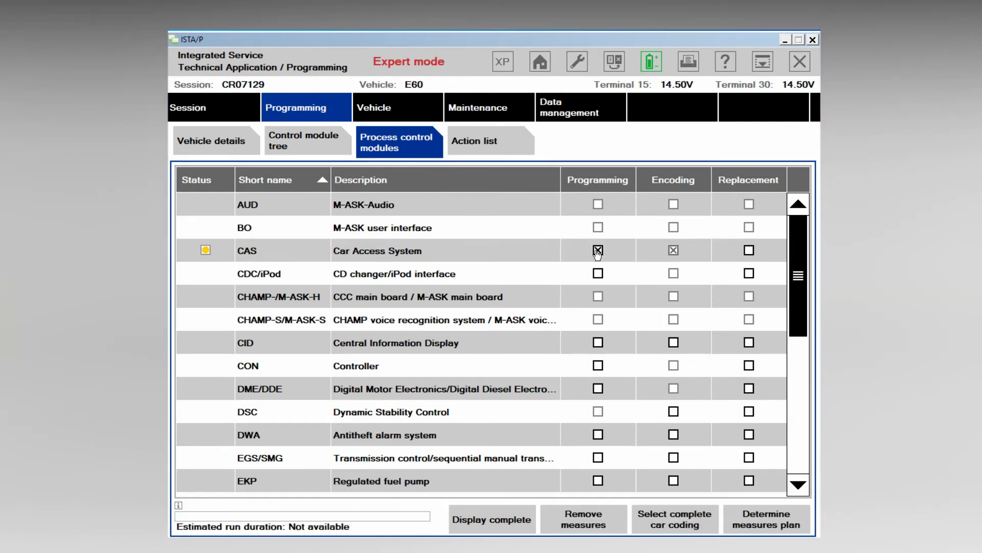
click(499, 134)
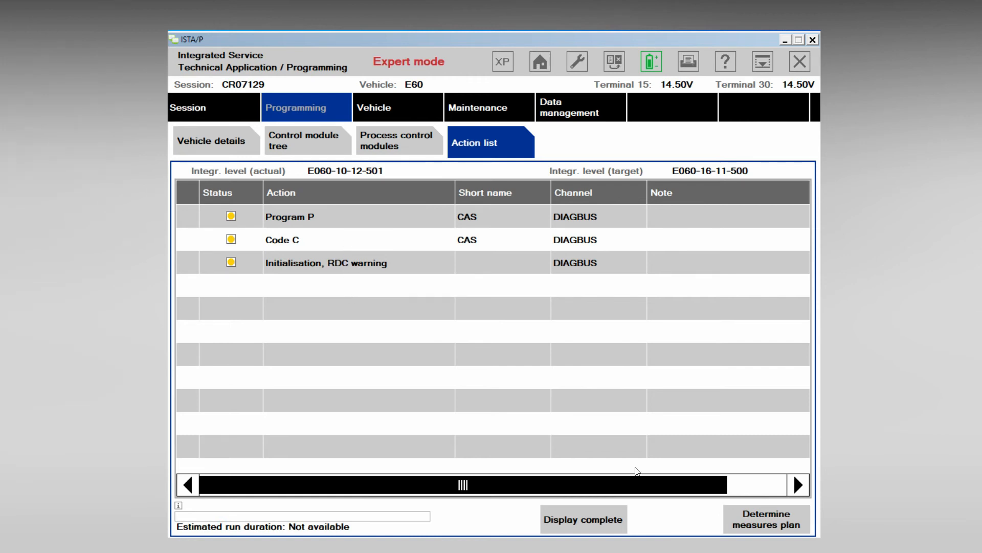
click(732, 523)
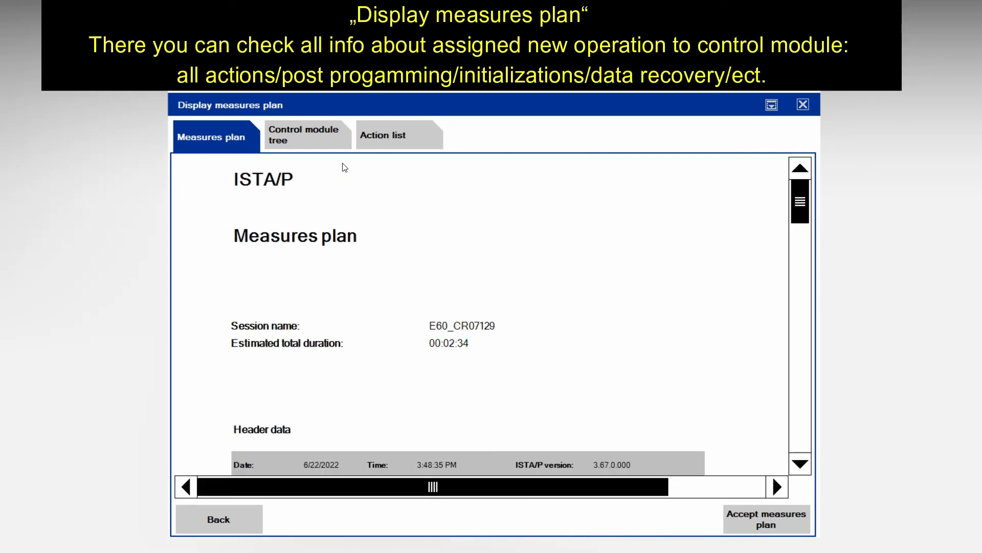
Read through the full measures plan report and inspect its control module tree and action list.
scroll(424, 283, down, 15)
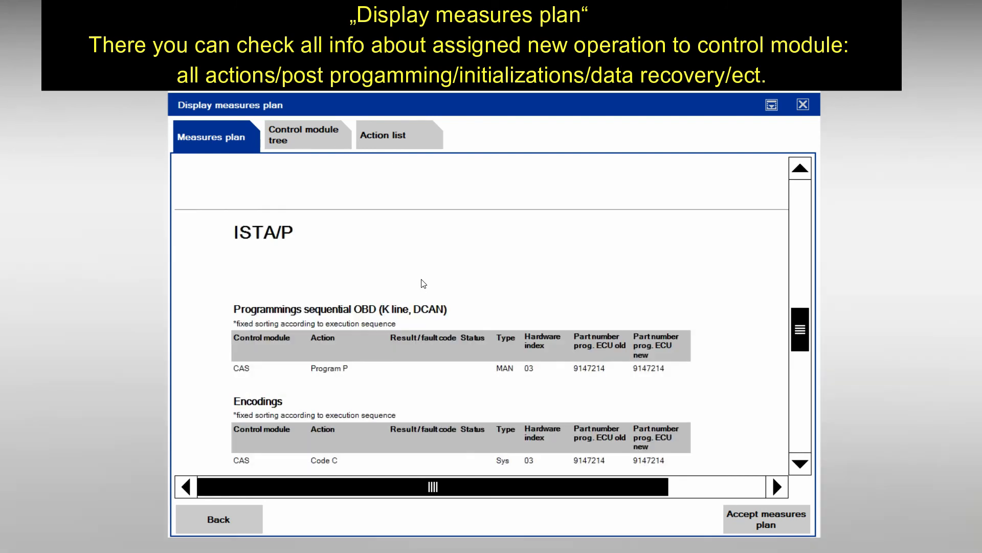
scroll(424, 284, down, 10)
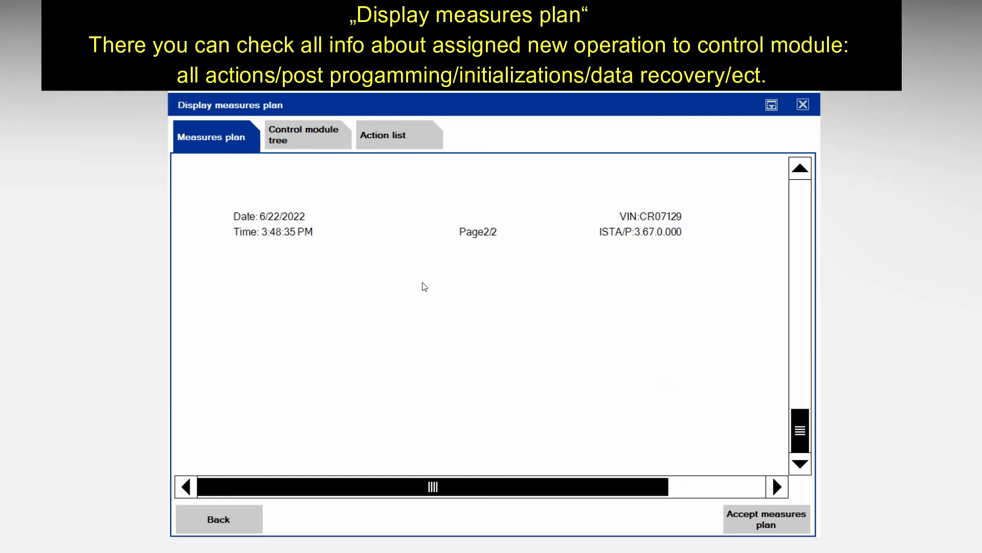
drag(800, 427, 801, 187)
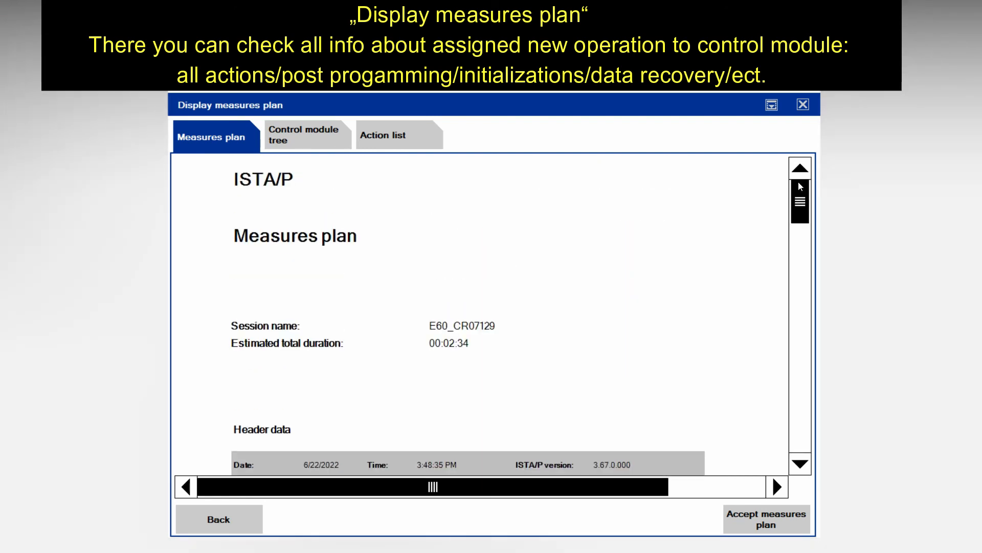
click(304, 137)
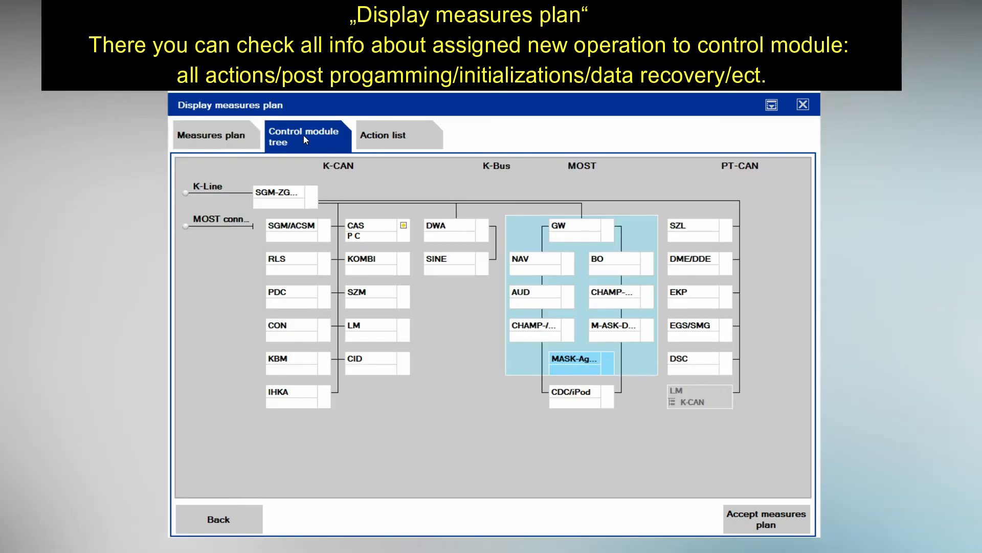
click(377, 144)
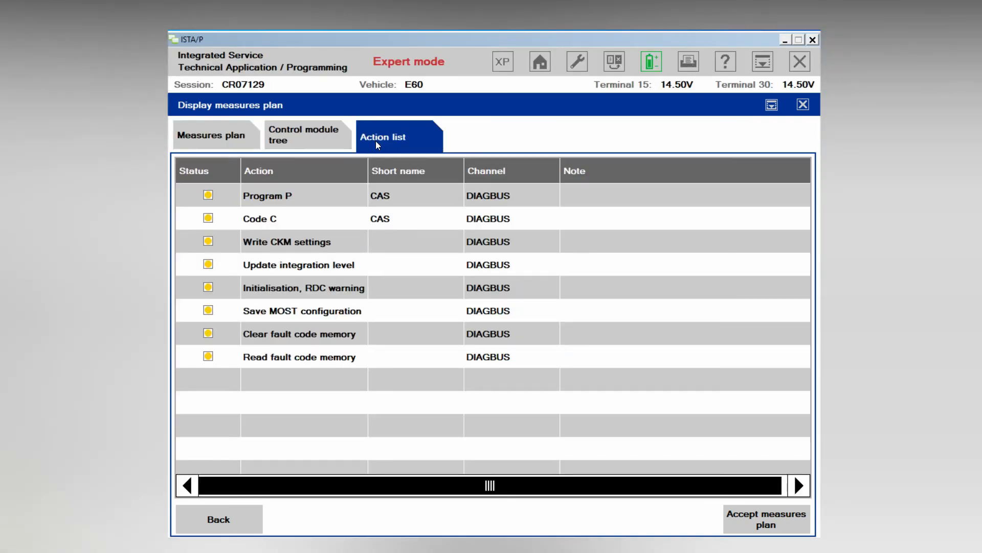
Open the CAS module from the measures plan's control module tree and examine its planned actions and control module information.
click(325, 139)
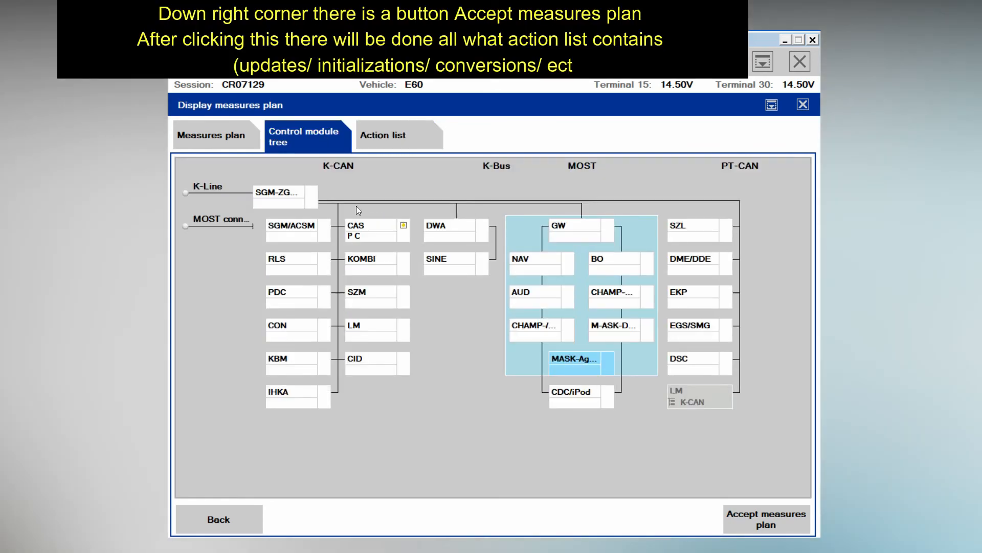
click(402, 233)
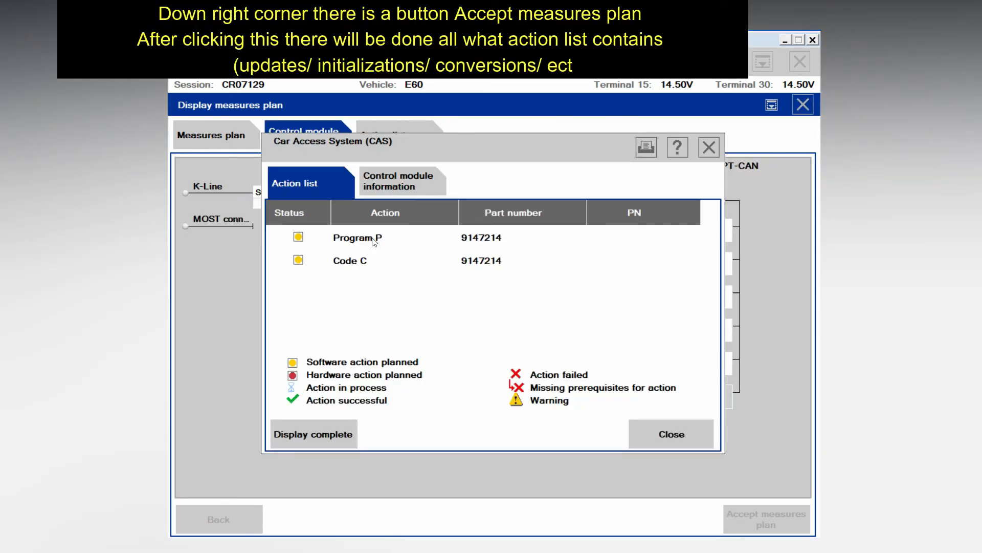
click(381, 209)
click(381, 193)
click(352, 190)
click(709, 147)
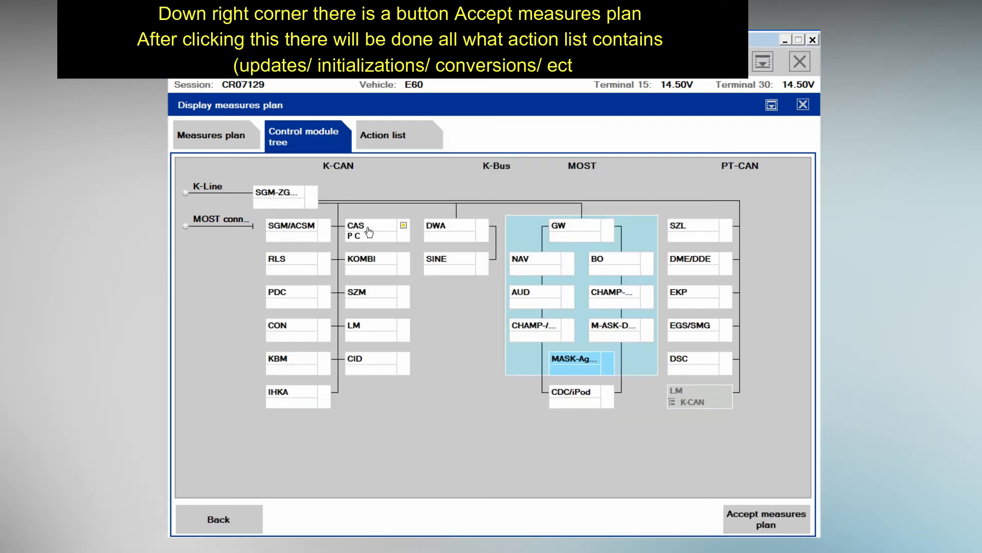
Recheck the plan report, module tree and action list, and leave the measures plan without accepting it.
click(224, 139)
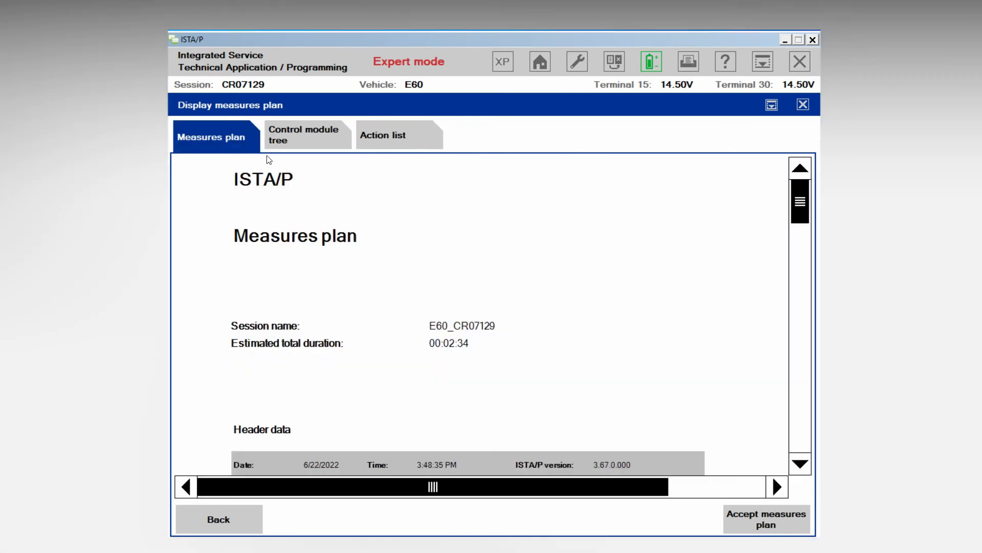
click(328, 143)
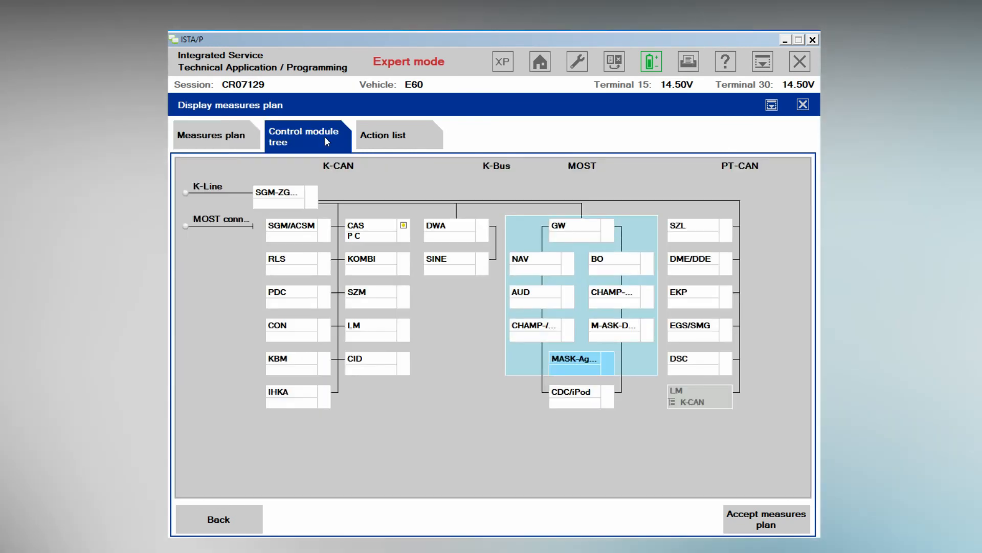
click(389, 144)
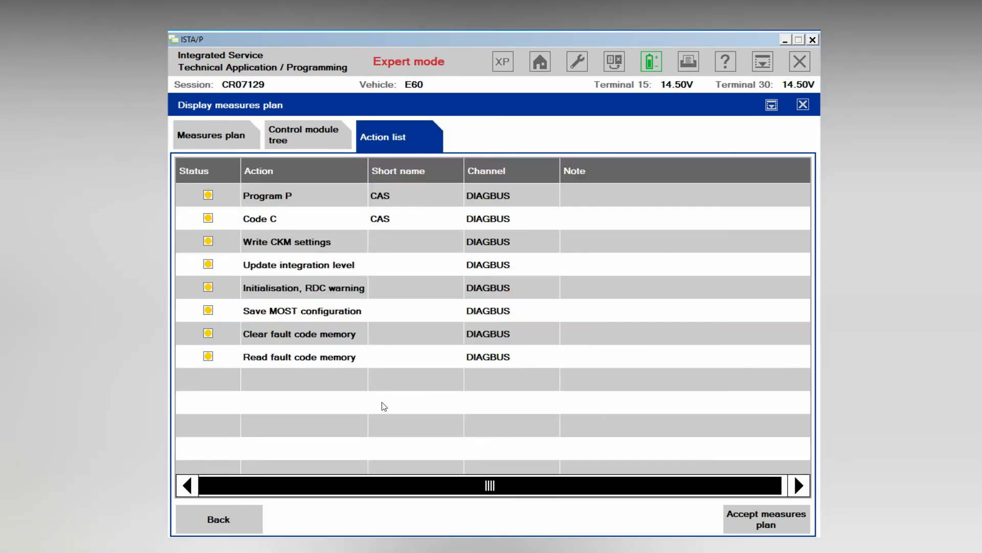
click(250, 514)
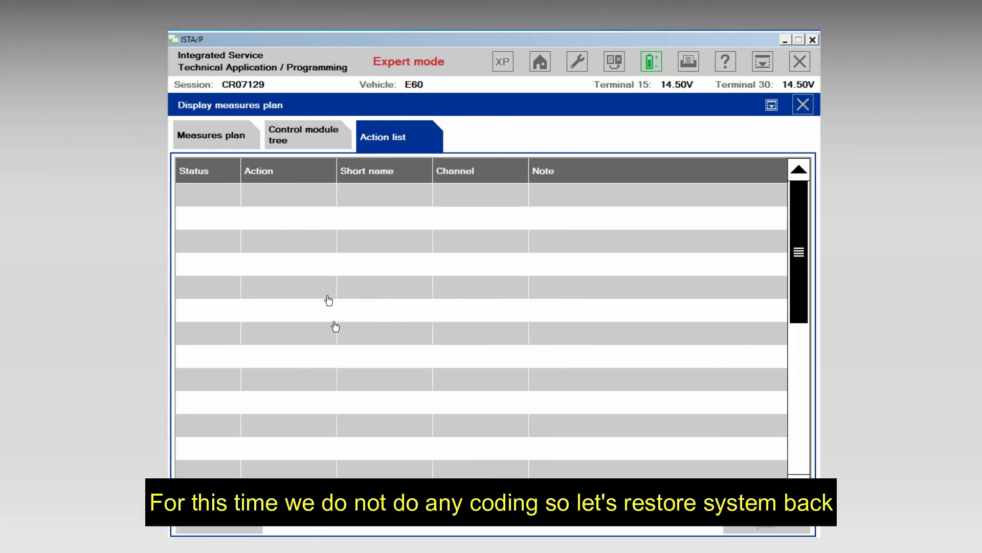
Open the Car Access System (CAS) module from the control module tree and hide all of its actions.
click(237, 138)
click(290, 137)
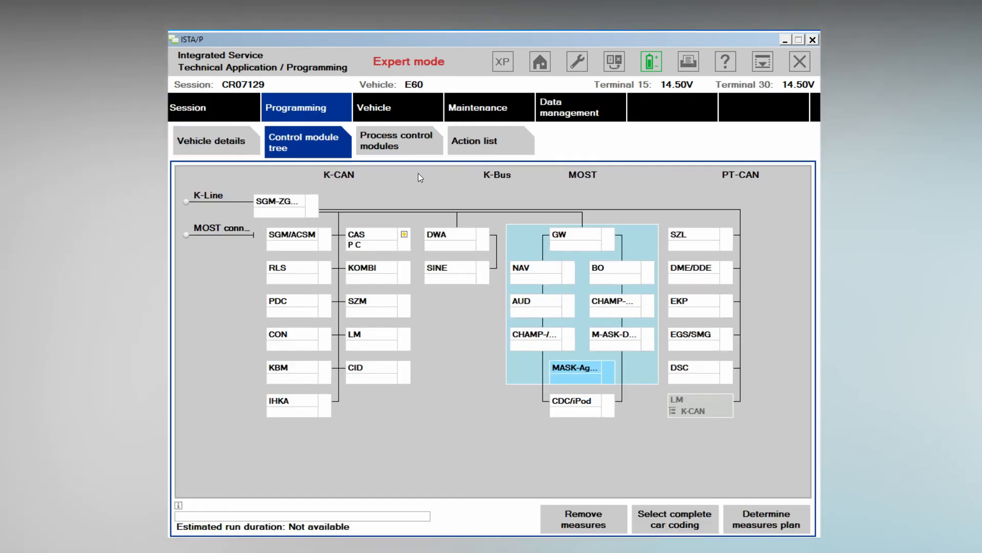
click(380, 244)
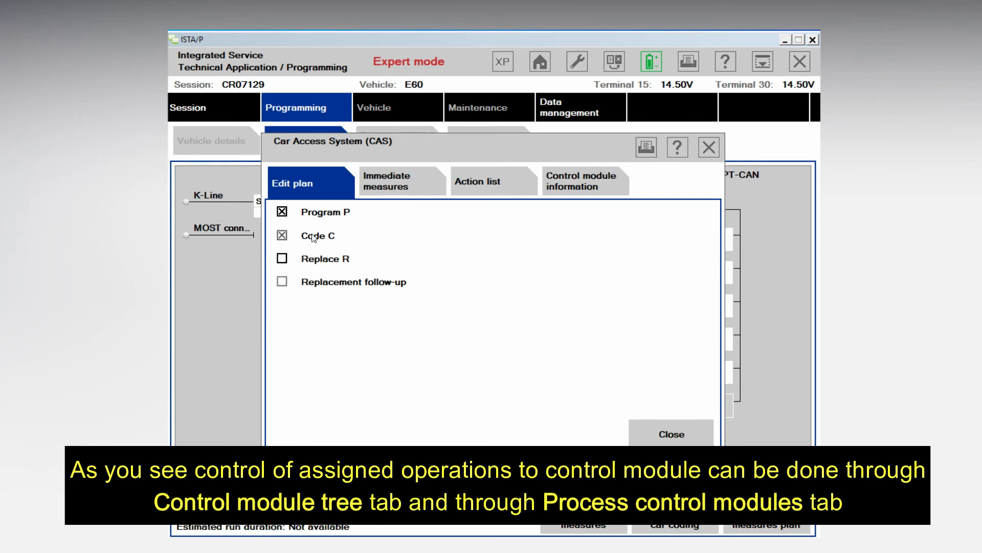
click(397, 190)
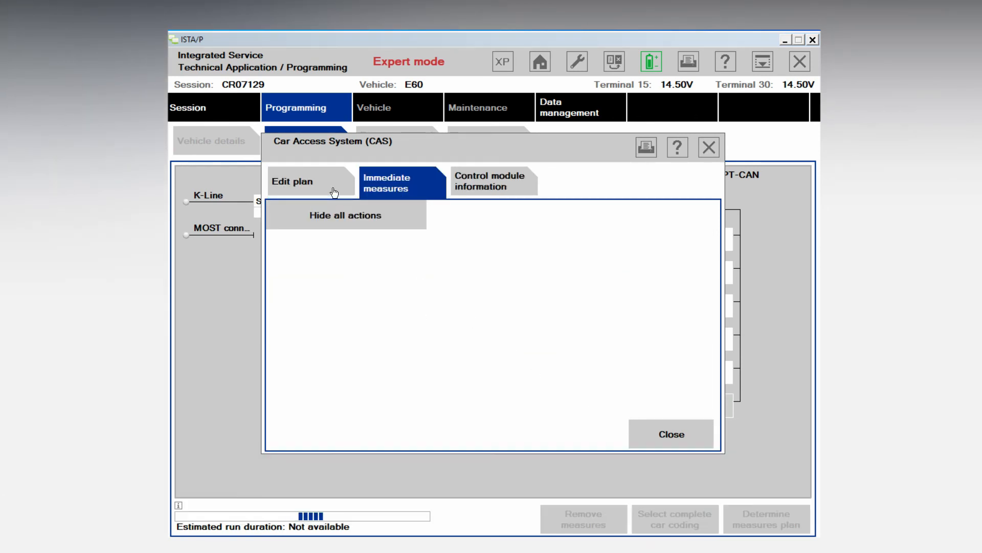
Leave the CAS module dialog and select the "Retrofit, active seats" option among the vehicle conversions.
click(334, 190)
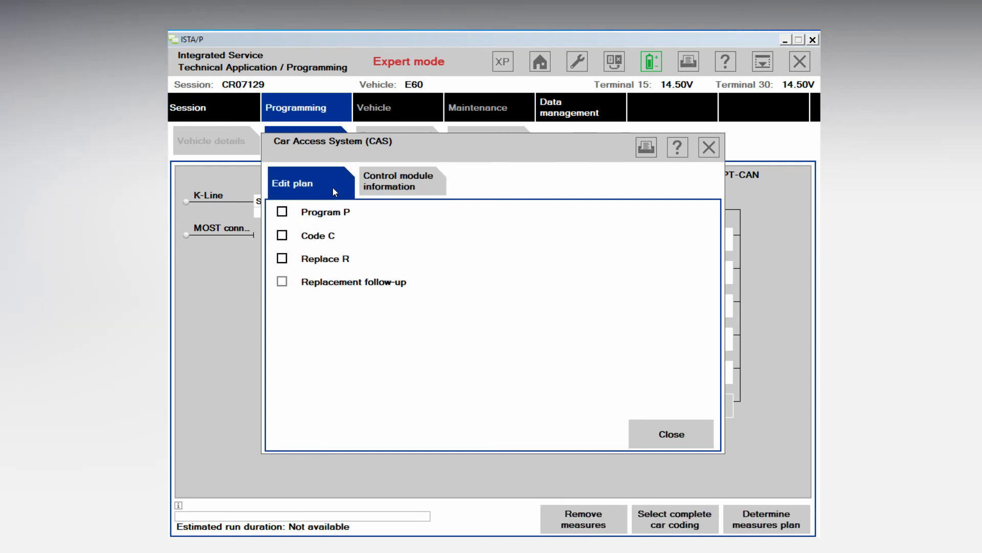
click(664, 437)
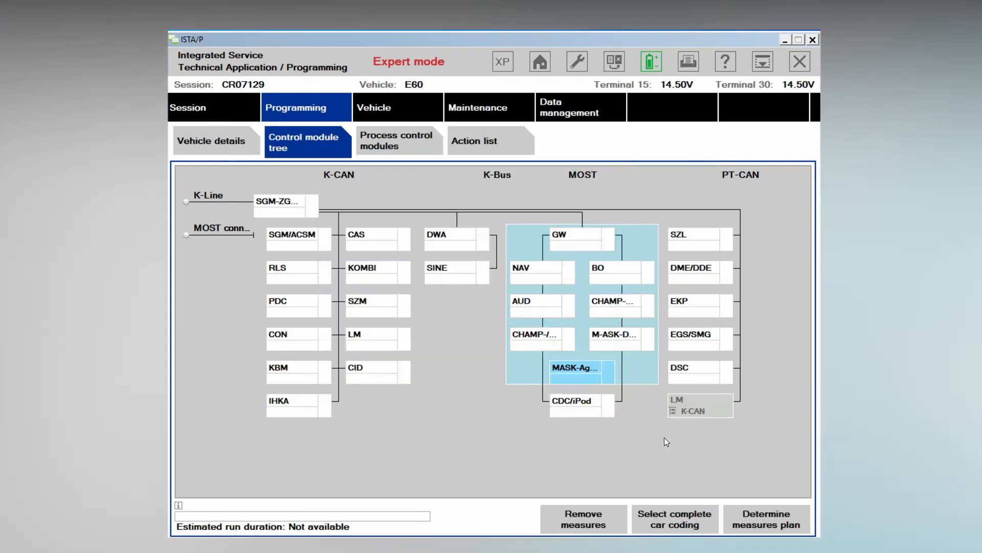
click(401, 109)
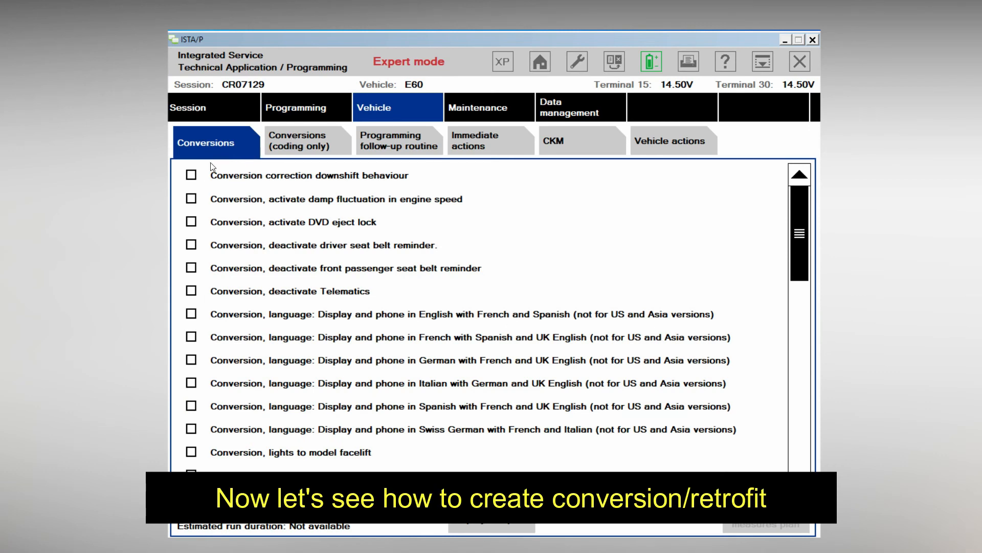
scroll(230, 267, down, 5)
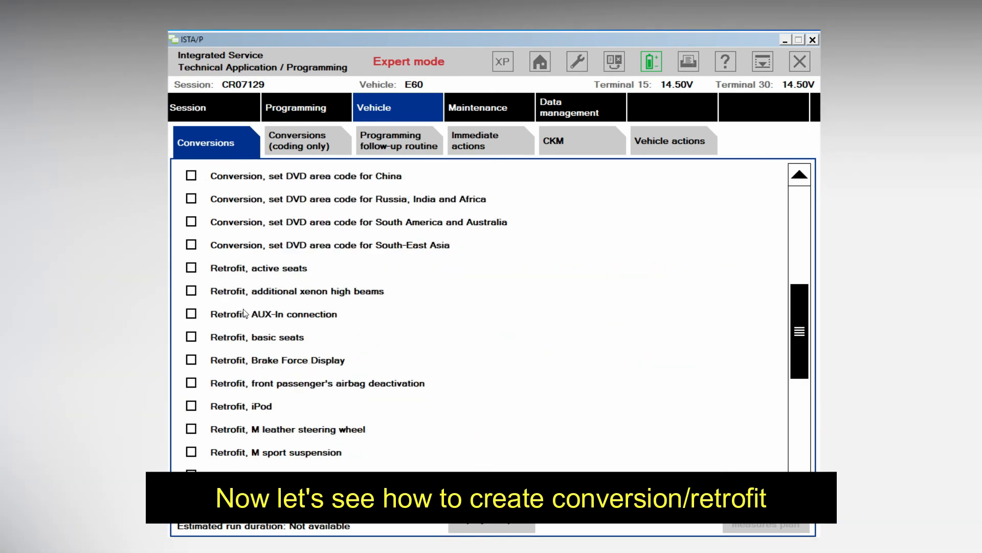
click(231, 275)
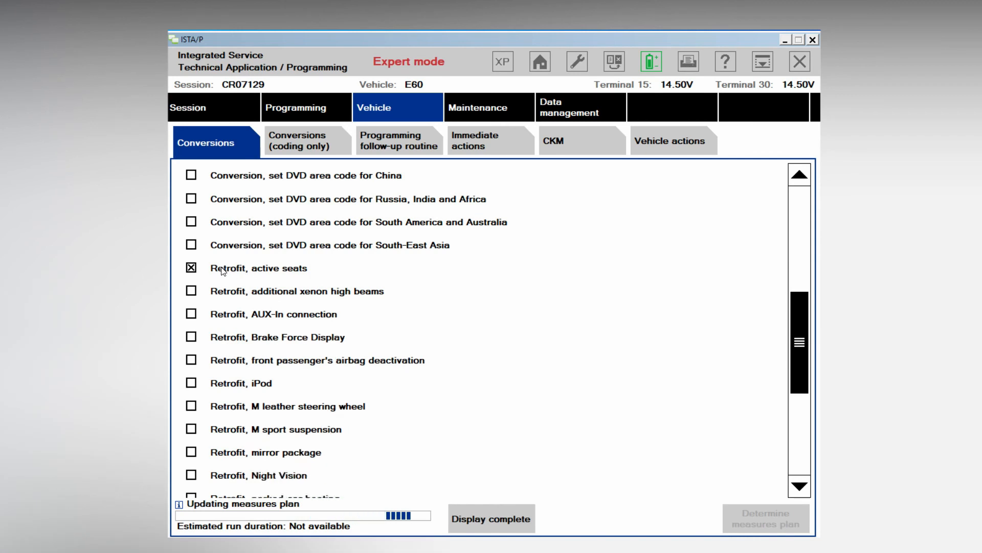
Review the actions assigned for the active seats retrofit in the action list and the control module tree.
click(311, 115)
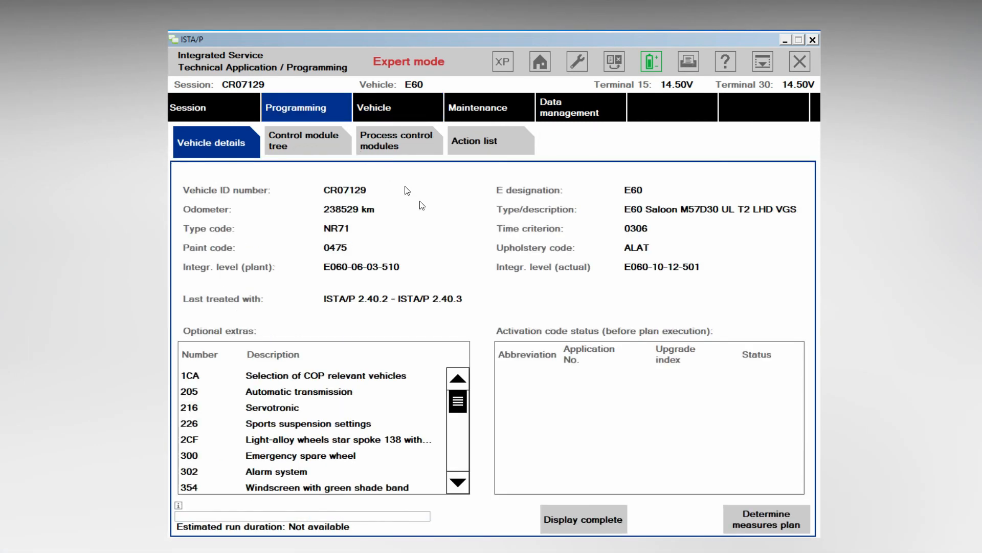
click(475, 149)
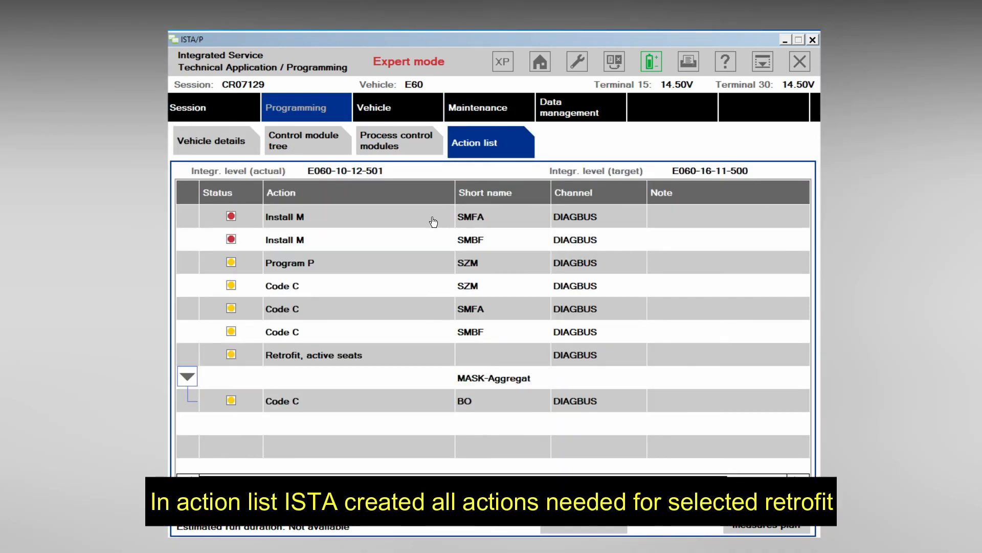
click(184, 379)
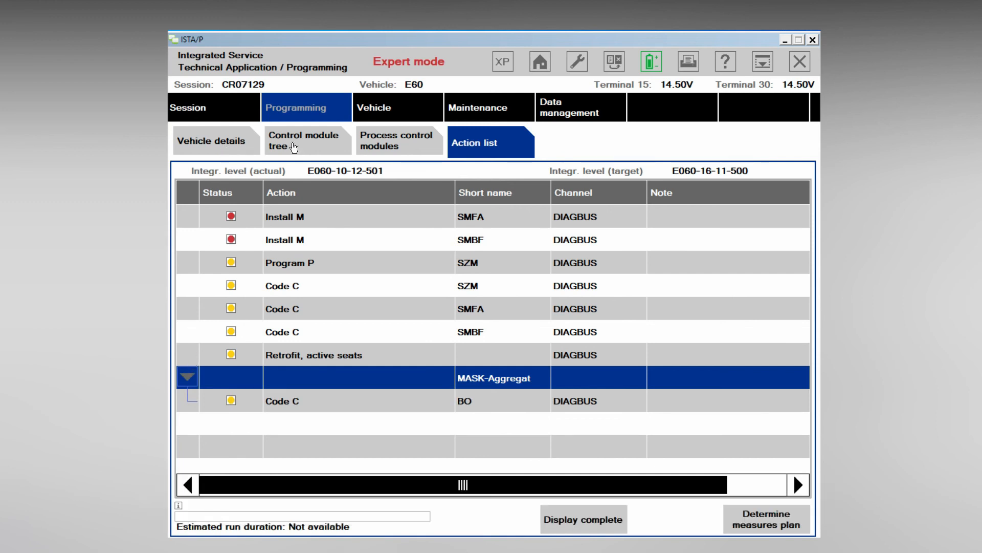
click(310, 139)
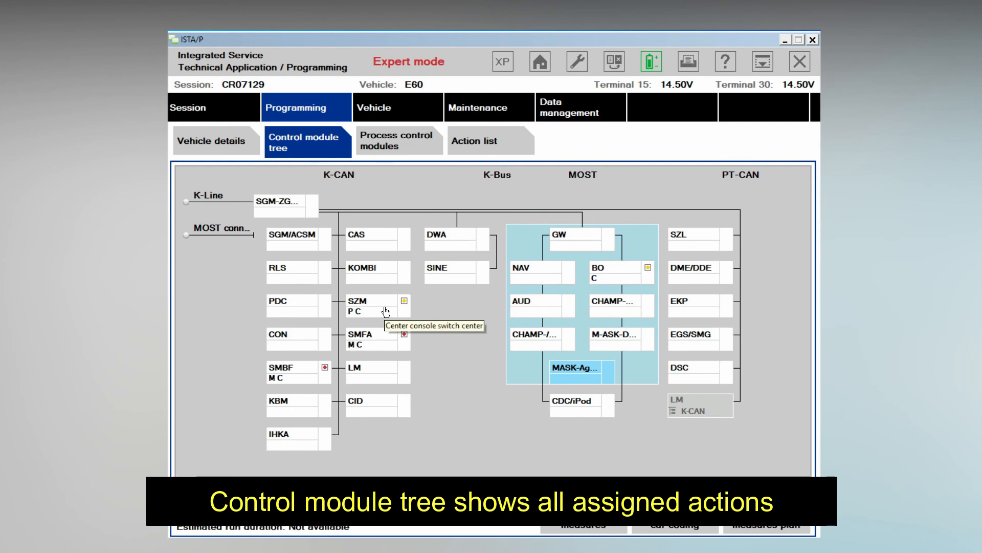
Examine the planned actions of the driver (SMFA) and passenger (SMBF) seat modules, including the SMBF control module information.
click(387, 338)
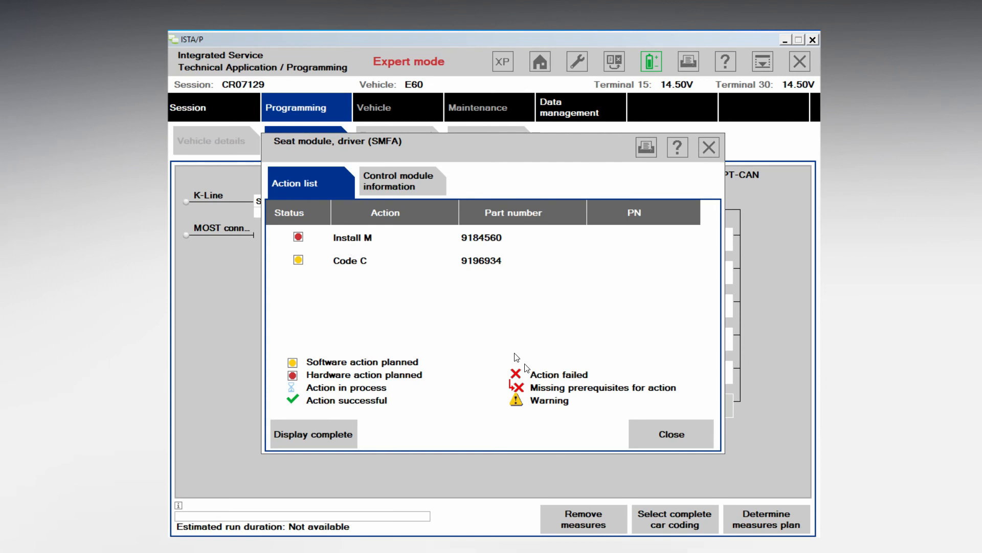
click(699, 448)
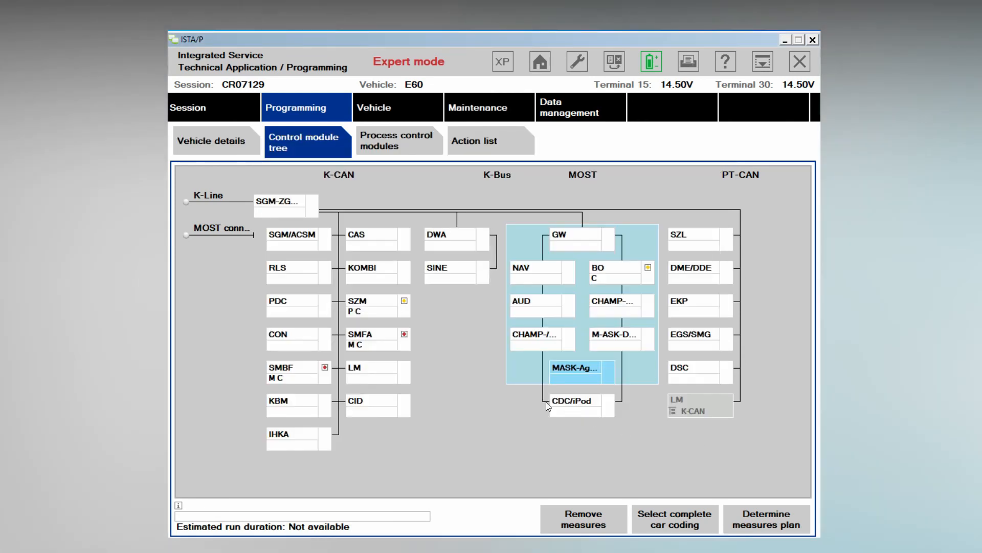
click(307, 381)
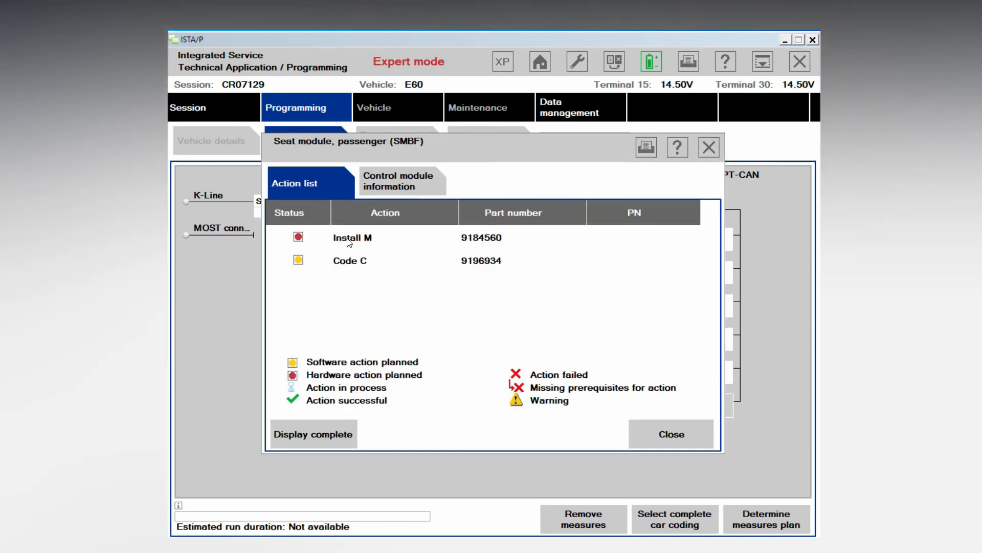
click(400, 180)
click(329, 182)
click(654, 427)
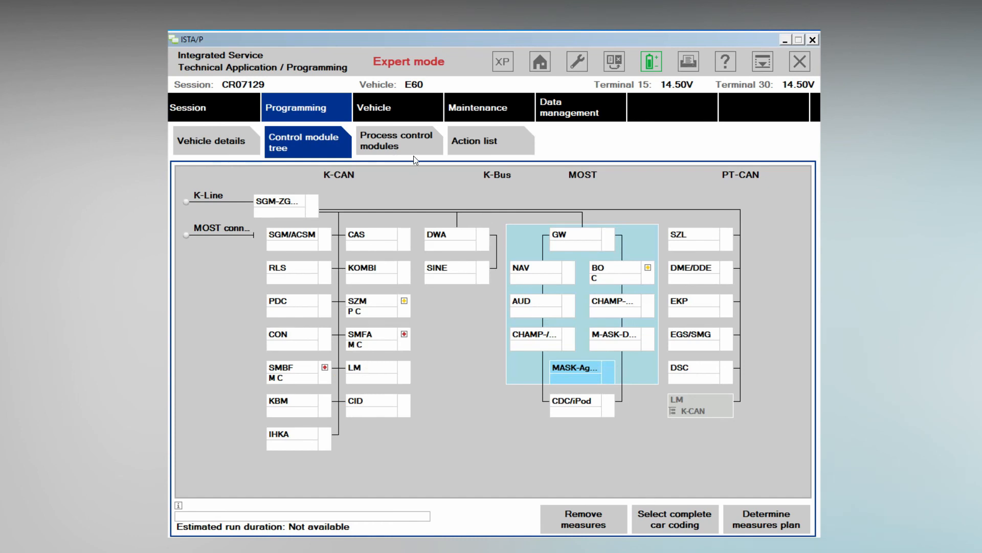
Determine the measures plan for the active seats retrofit, read through its report, and leave it without accepting.
click(400, 119)
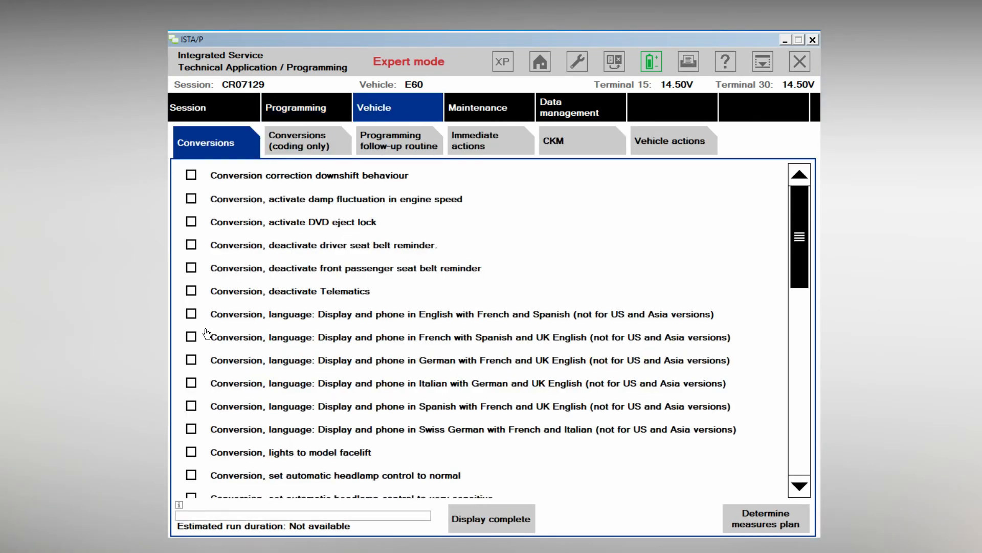
scroll(204, 336, down, 4)
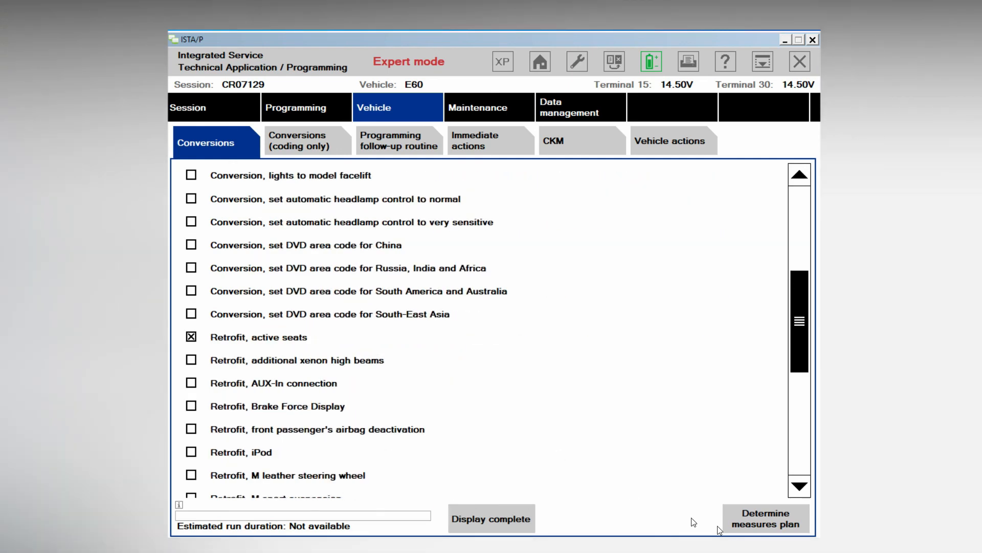
click(751, 522)
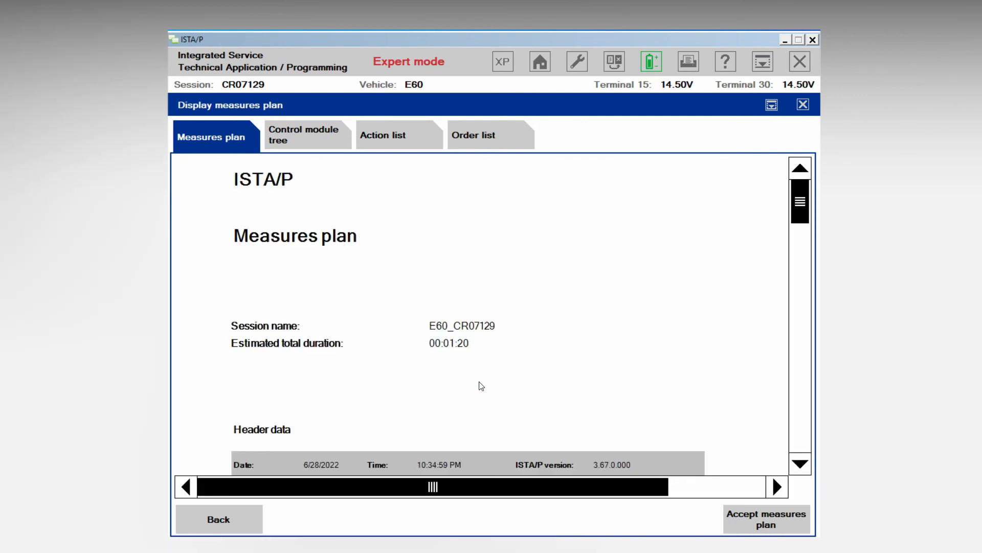
scroll(493, 373, down, 15)
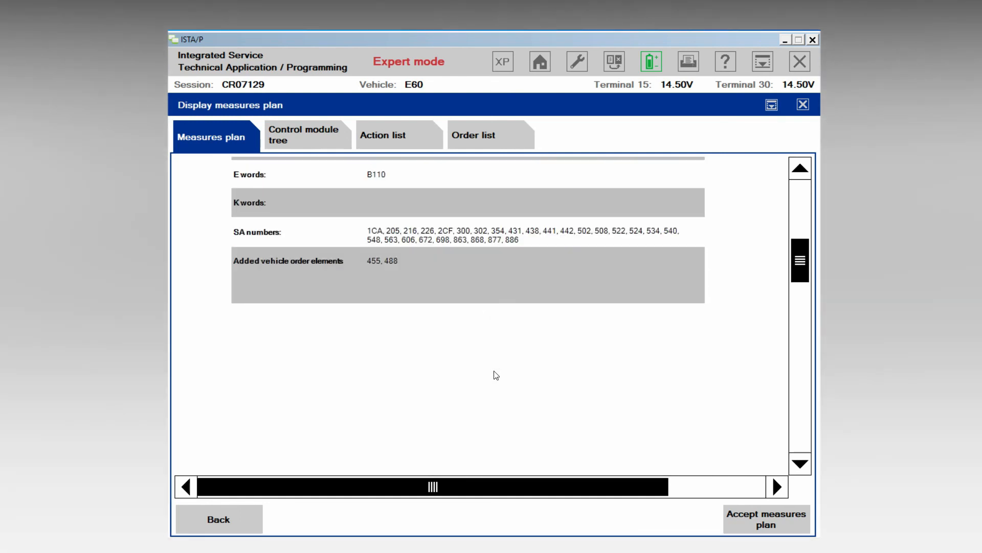
scroll(502, 373, down, 12)
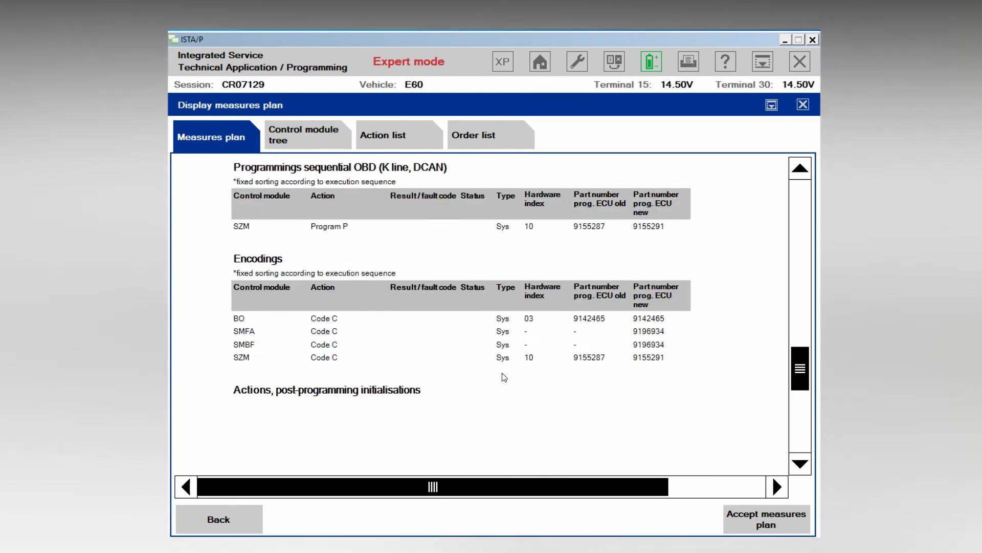
scroll(506, 364, up, 9)
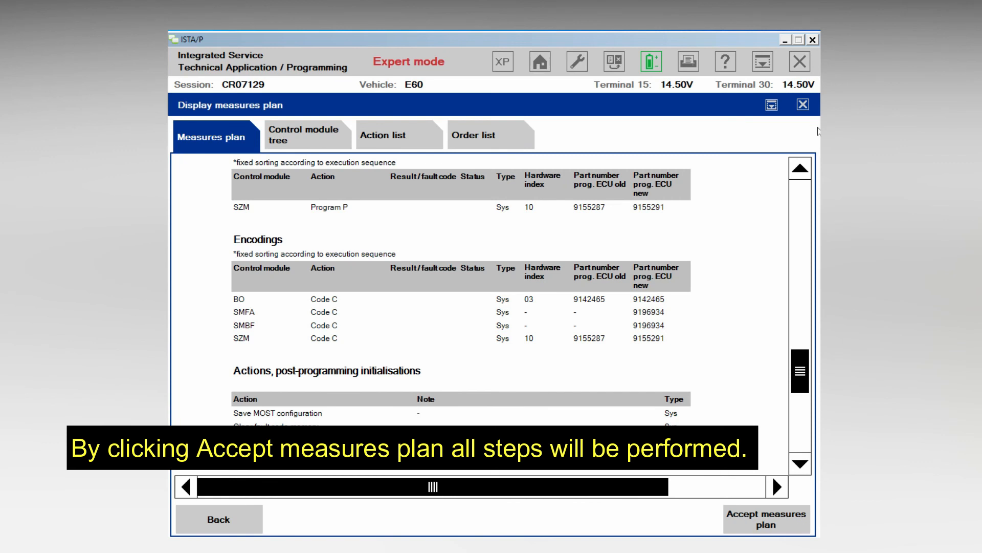
click(804, 105)
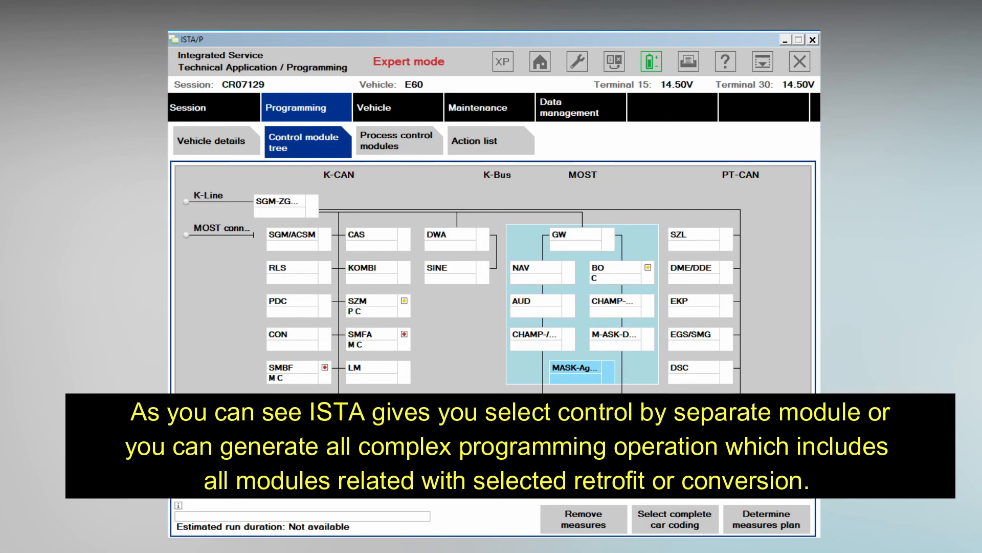
Check the programming, encoding and replacement assignments for all modules in the process control modules list.
click(418, 148)
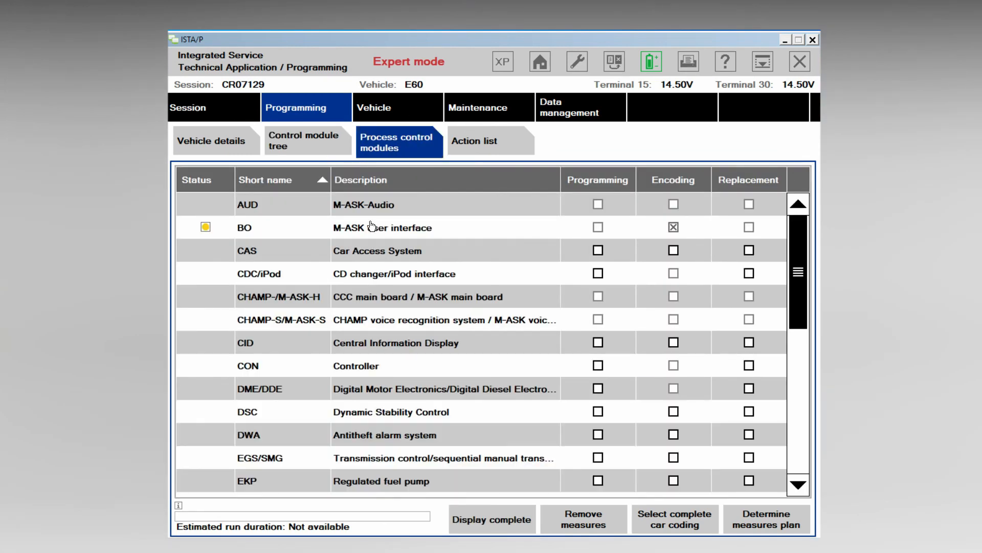
scroll(432, 261, down, 5)
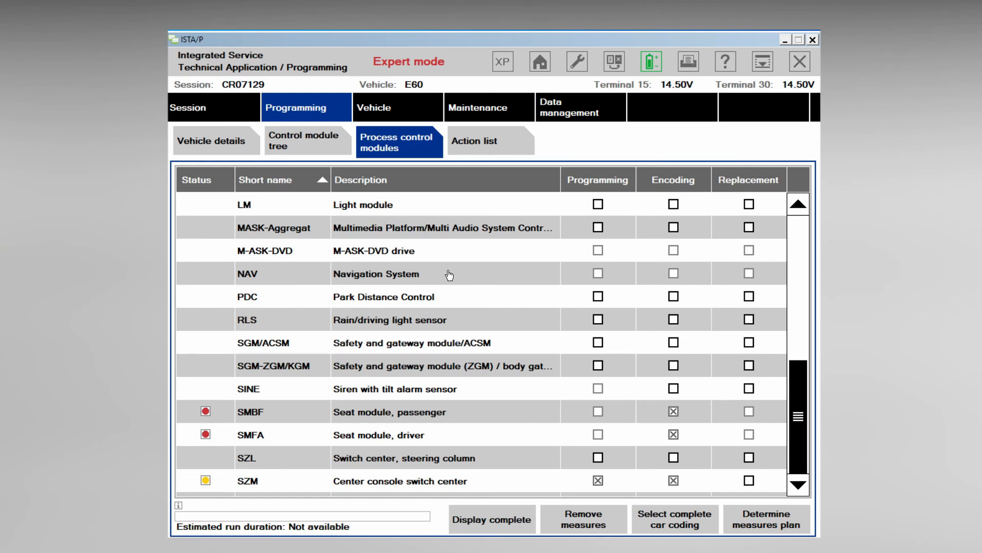
scroll(449, 275, up, 5)
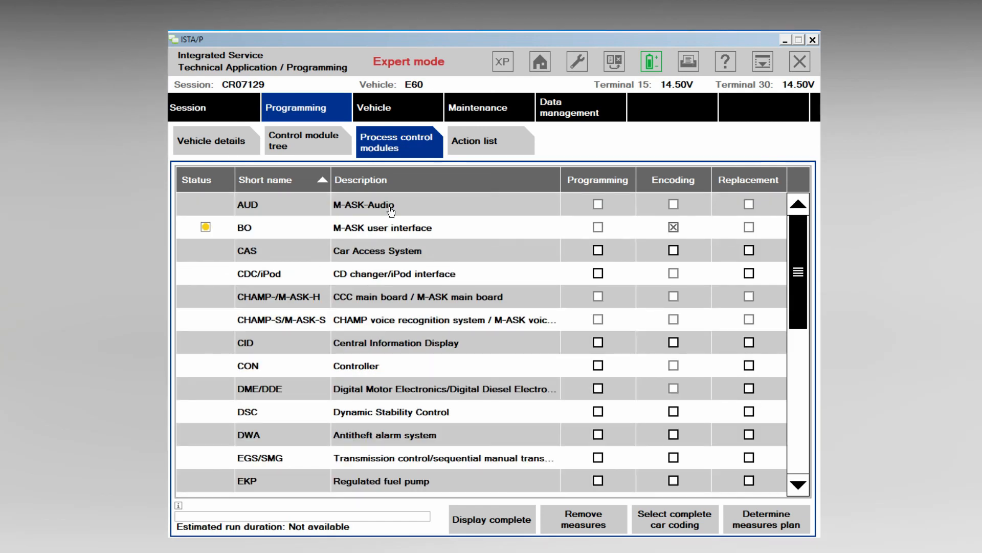
Deselect the "Retrofit, active seats" option among the vehicle conversions.
click(401, 116)
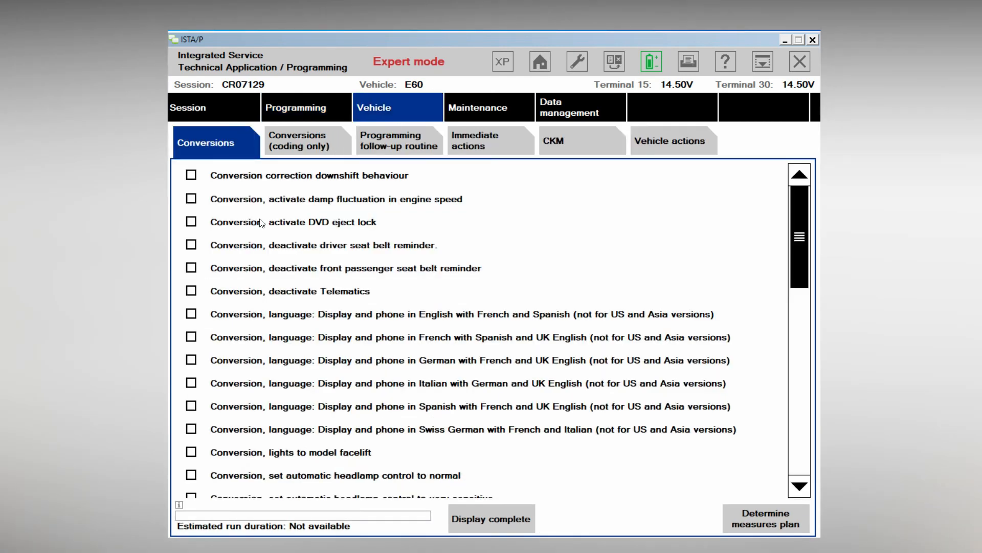
scroll(237, 268, down, 3)
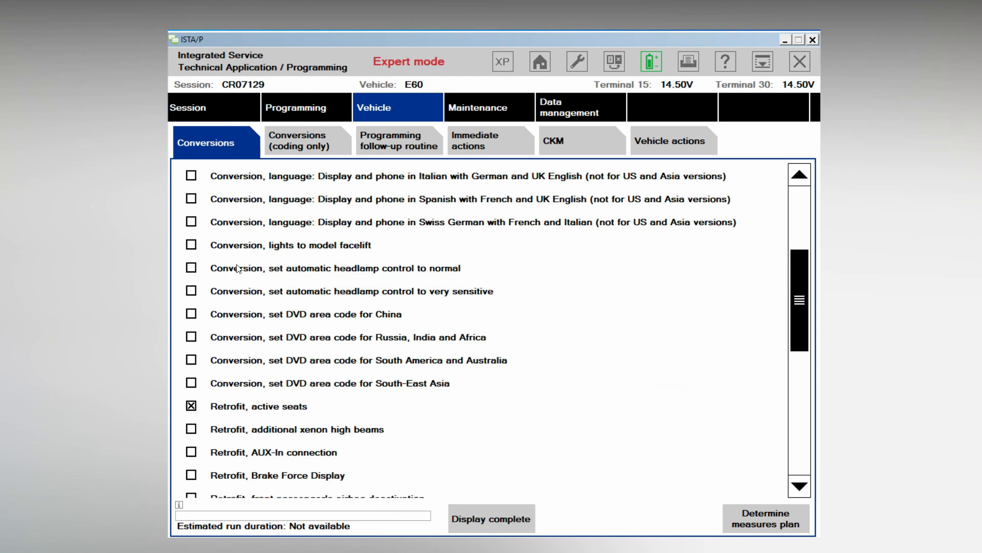
click(191, 406)
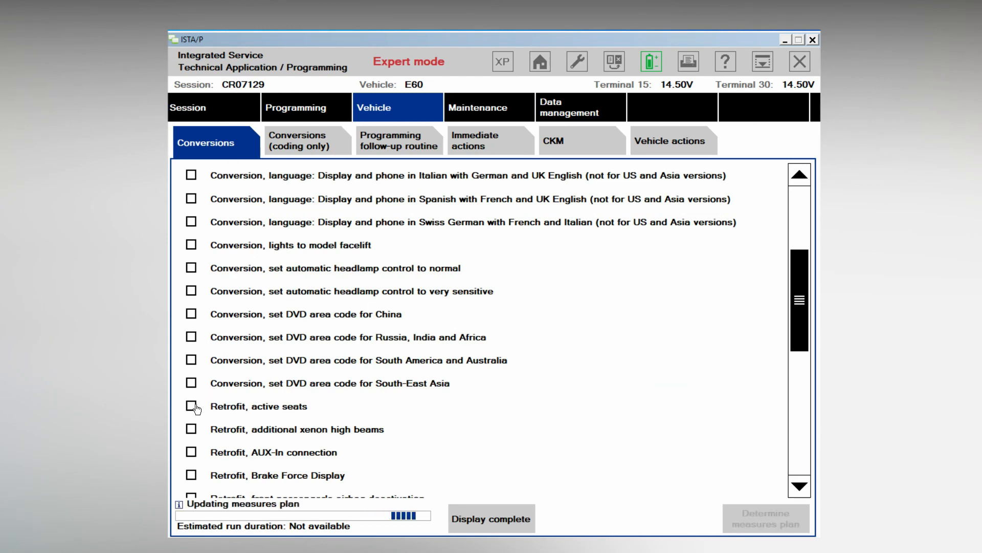